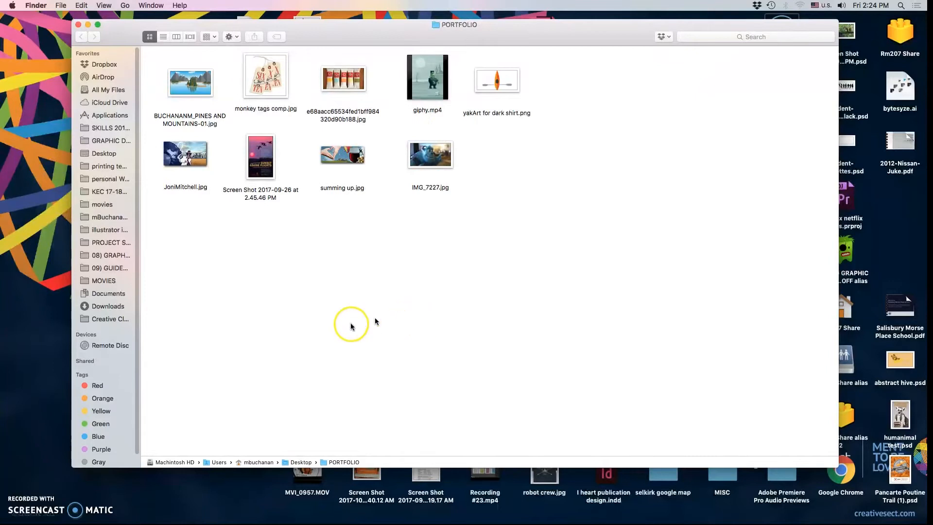
- Switch to iMovie and set the default photo placement to Fit in its preferences
mouse_move(372, 519)
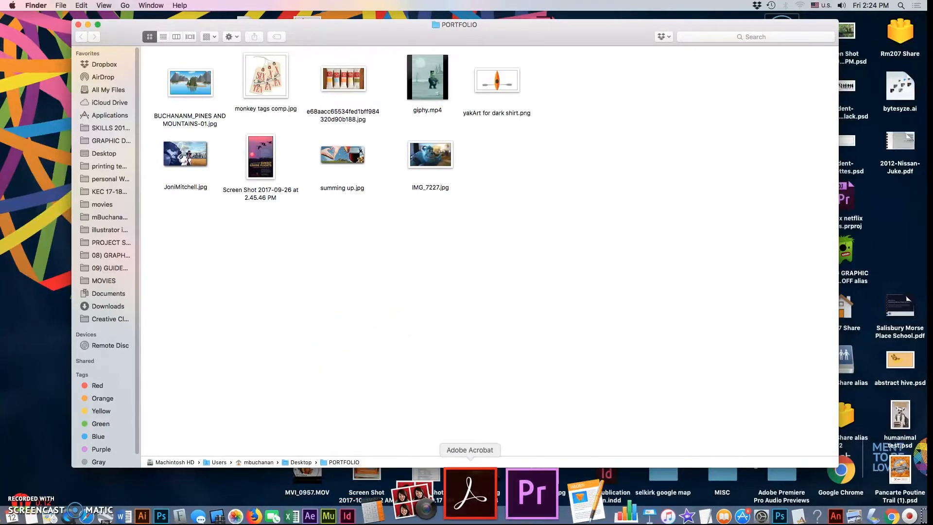
click(605, 493)
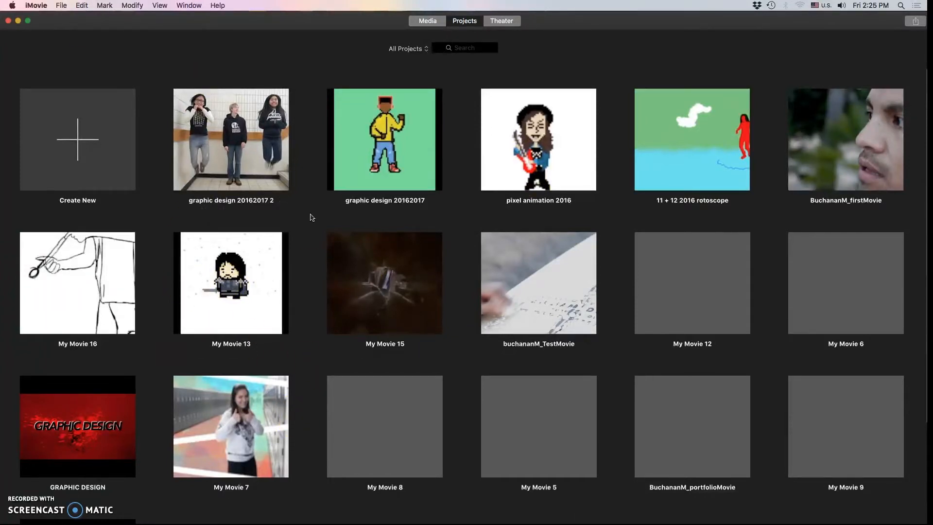
click(37, 5)
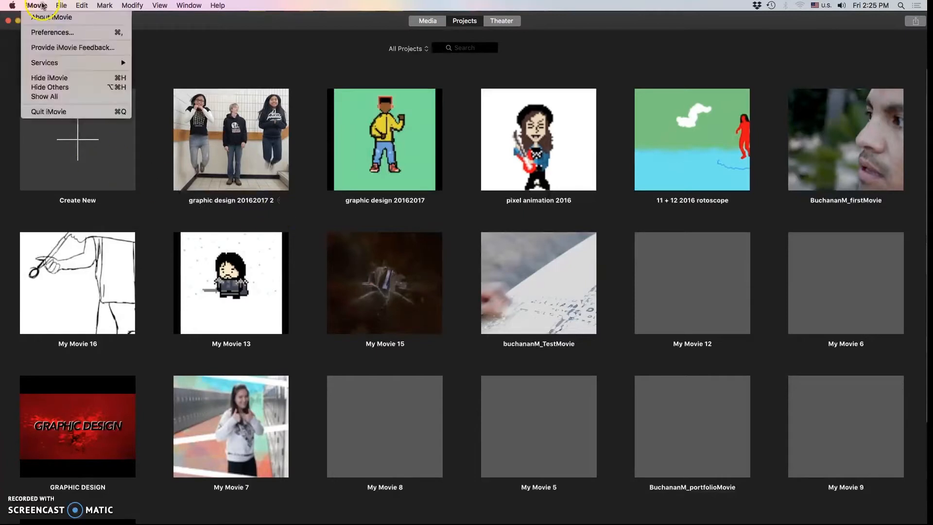
click(52, 32)
click(257, 93)
click(304, 113)
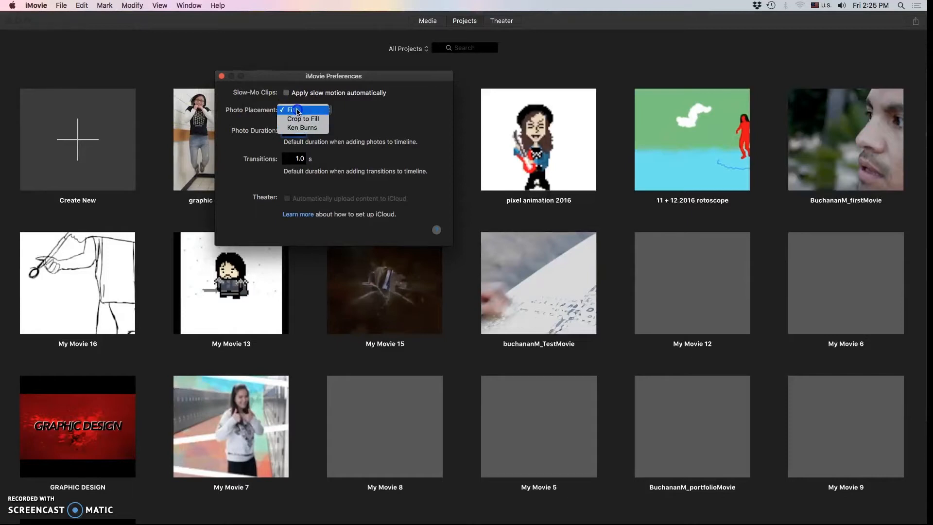
click(298, 111)
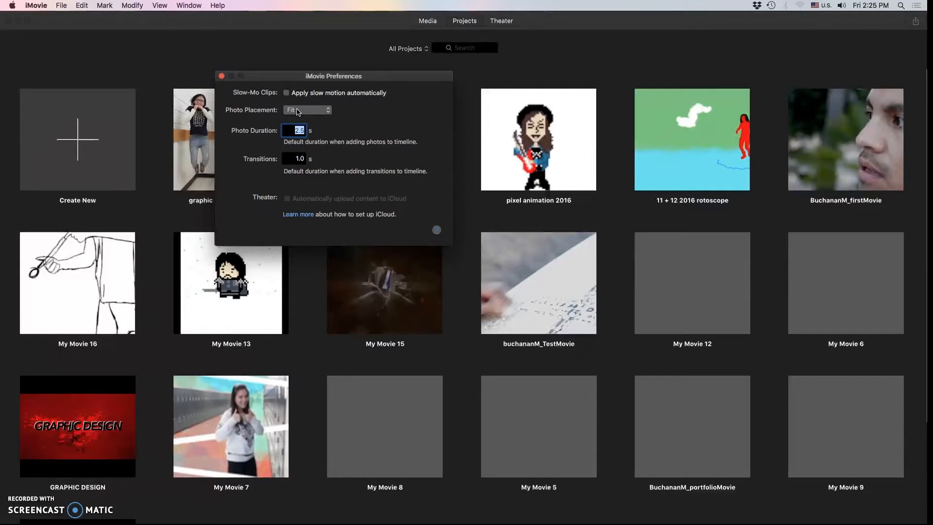
click(297, 131)
click(222, 76)
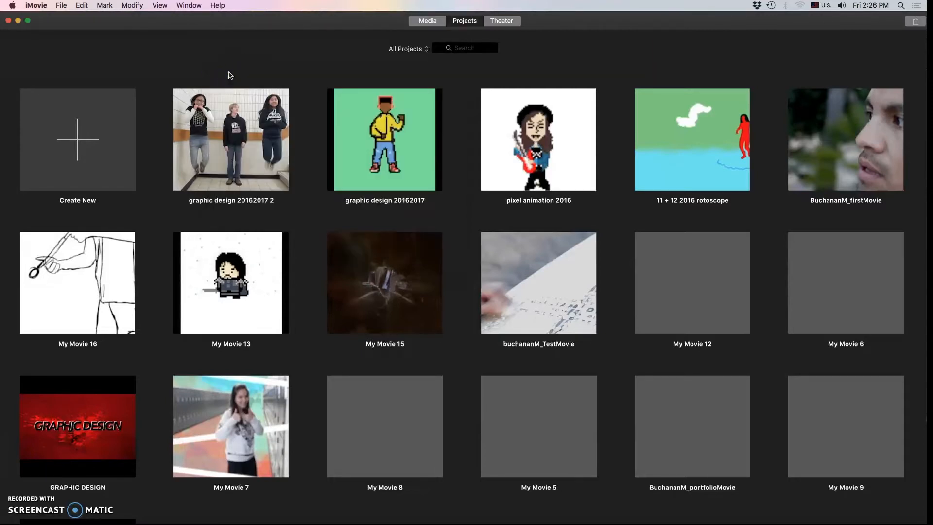
- Create a new Movie project
click(84, 143)
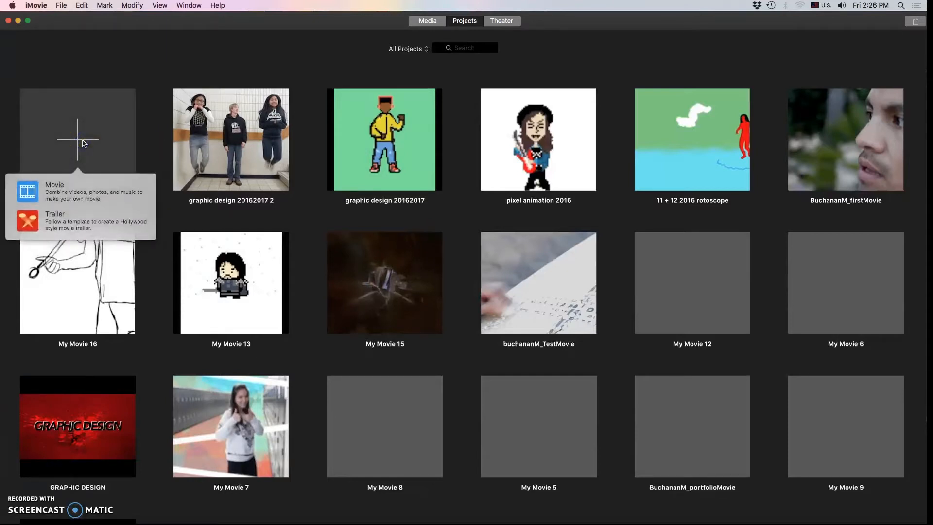
click(33, 191)
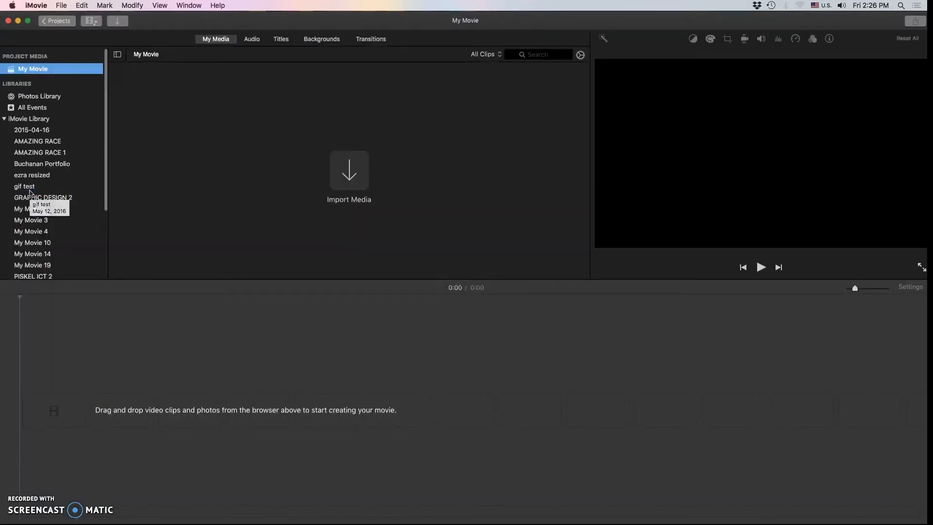
click(188, 226)
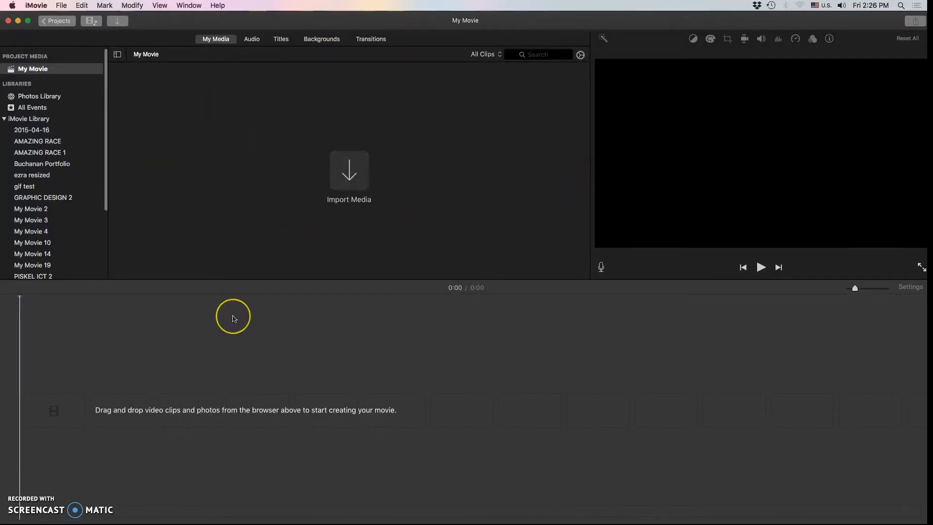
- Look at the media in the GRAPHIC DESIGN 2 event, and return to the My Movie project media
click(43, 198)
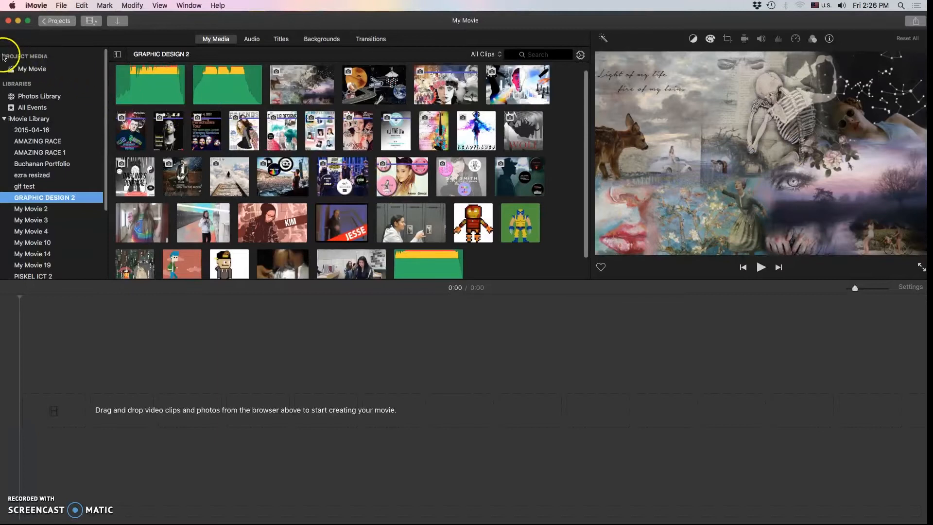
click(39, 72)
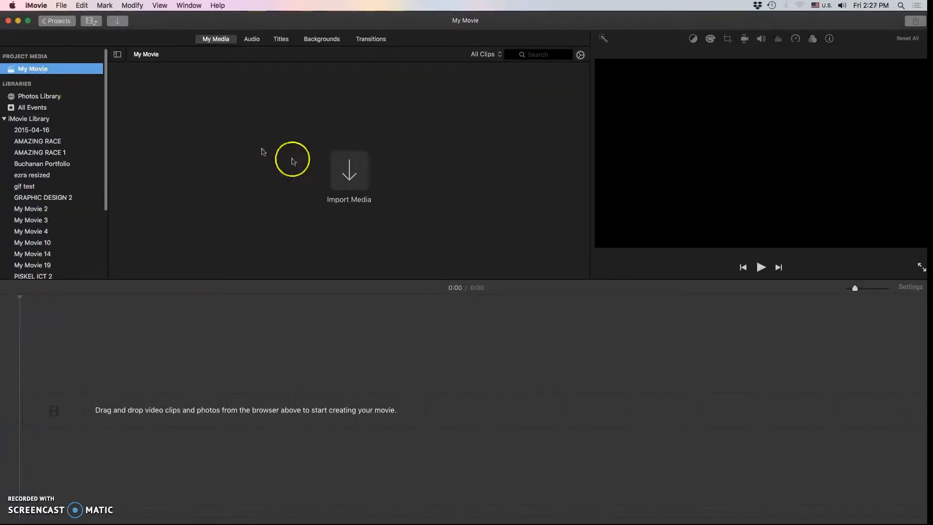
click(435, 365)
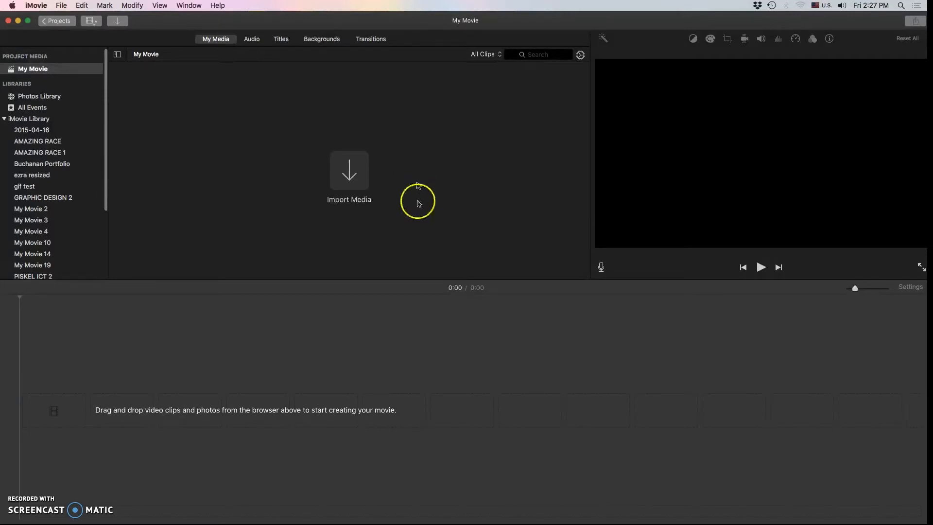
- Import the PORTFOLIO folder from the Desktop into the project media
click(349, 172)
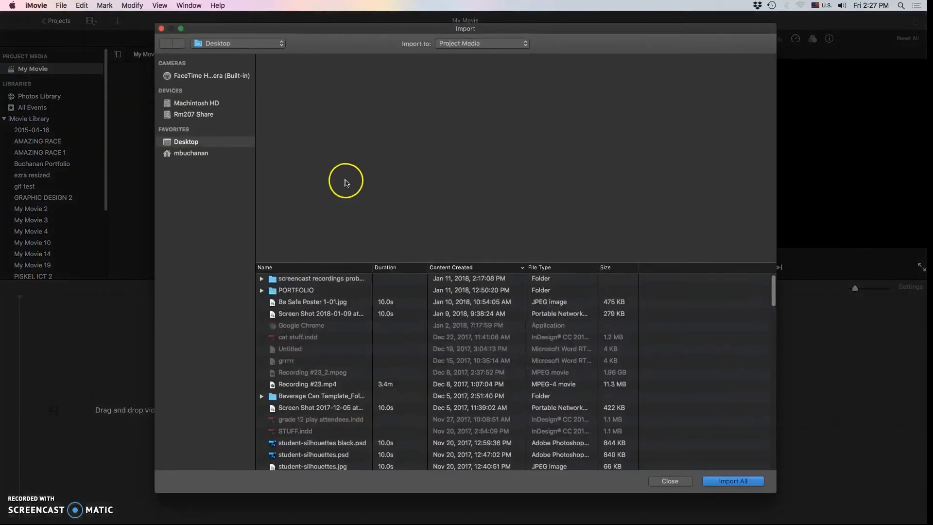
click(190, 153)
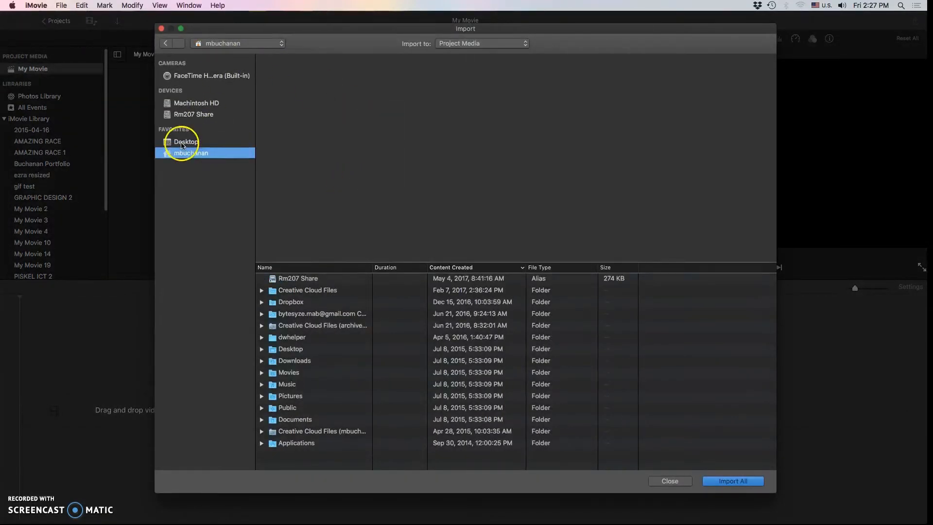
click(183, 143)
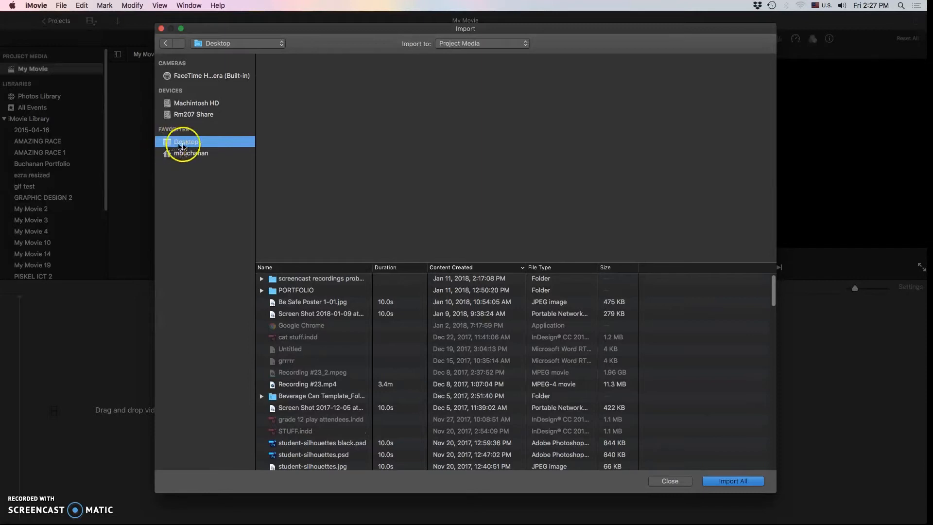
click(187, 144)
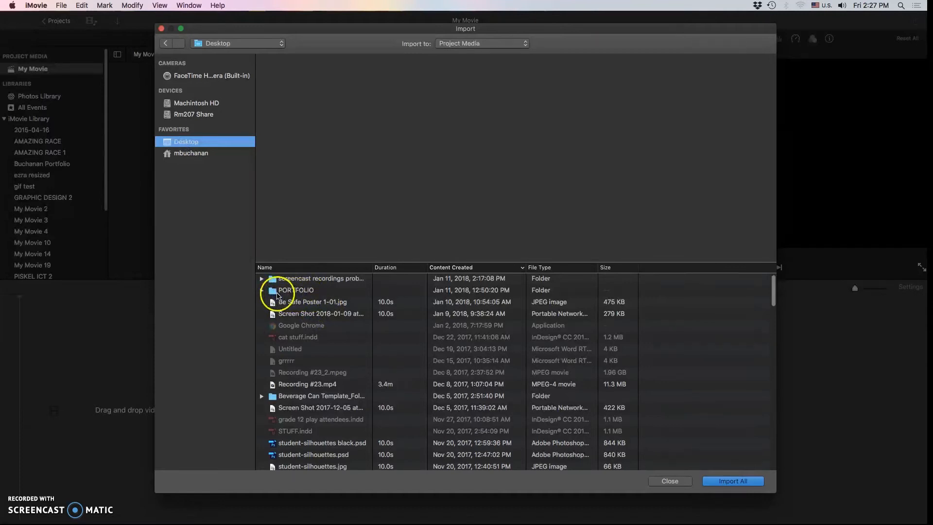
click(275, 294)
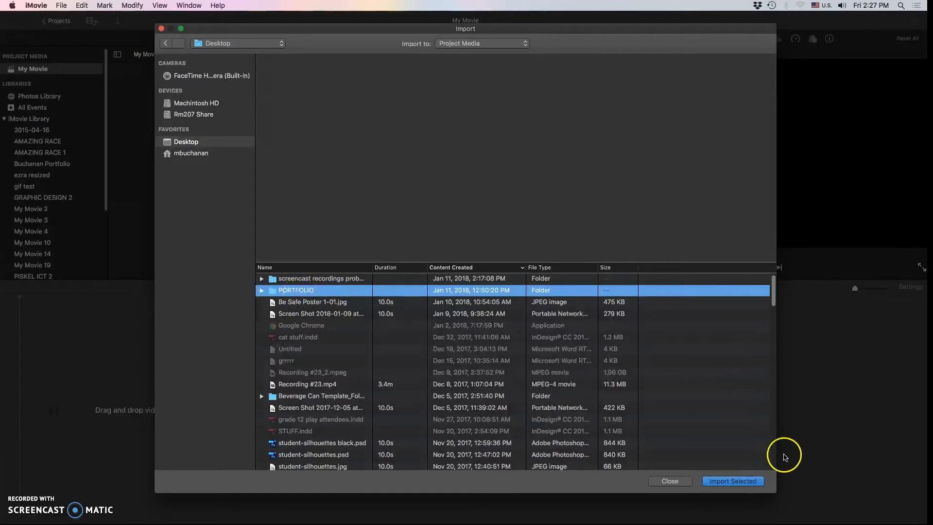
click(747, 482)
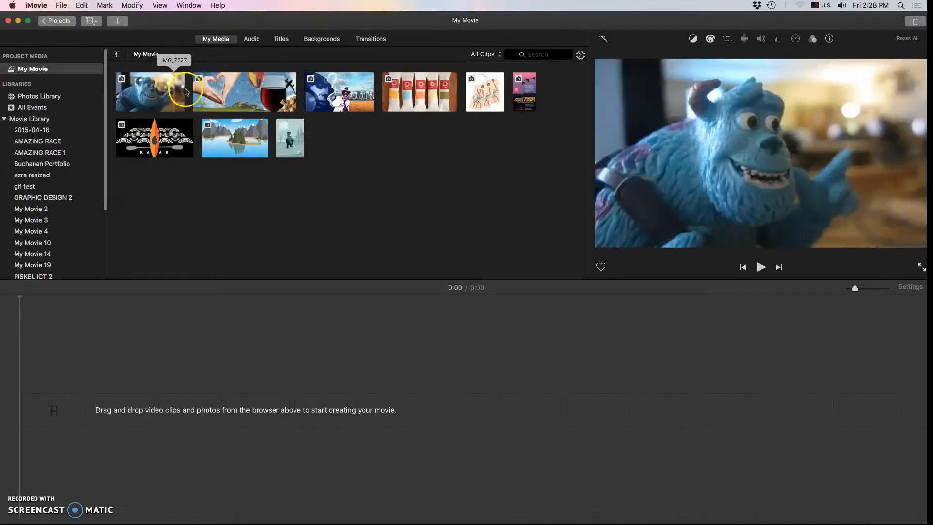
click(228, 91)
click(398, 211)
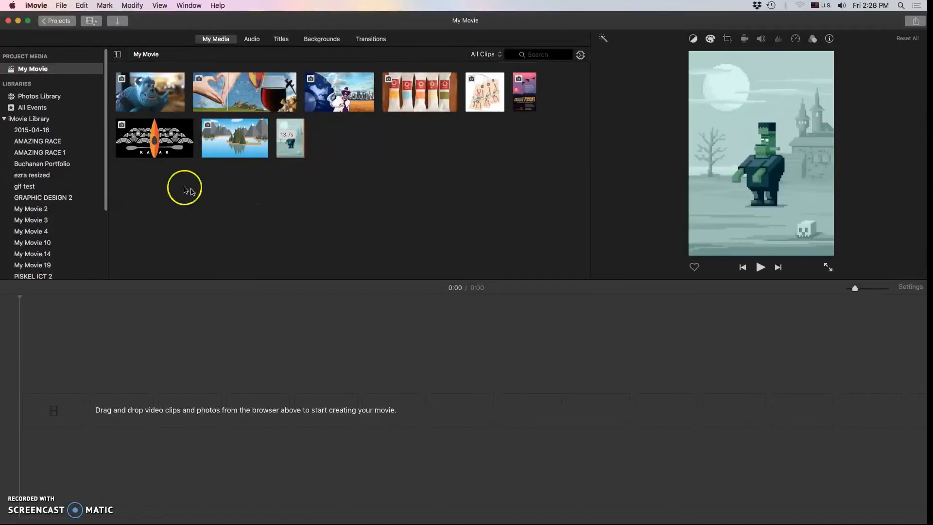
- Add the Line title to the start of the empty timeline
click(280, 40)
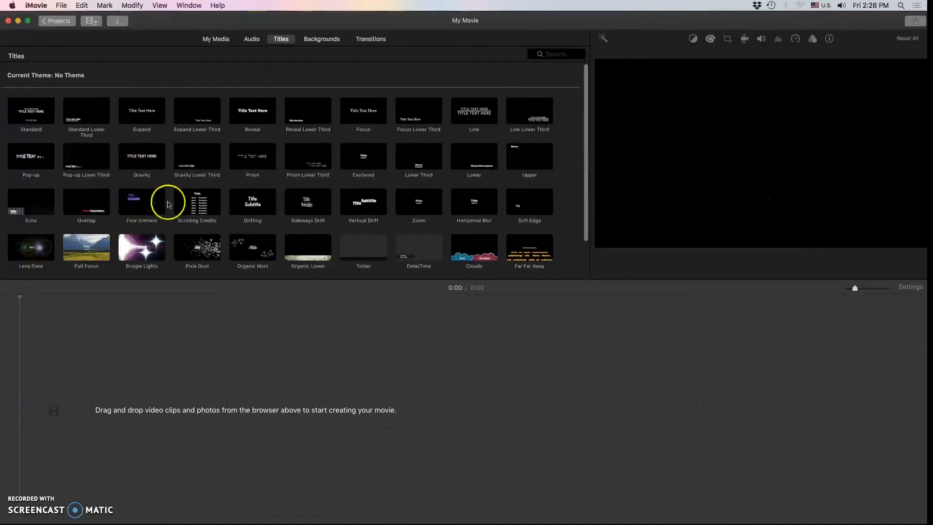
click(475, 117)
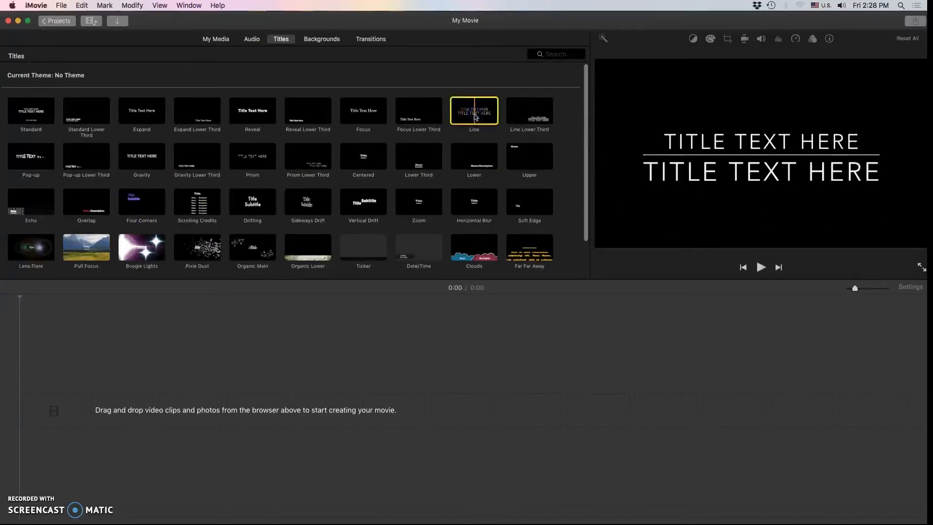
drag(471, 115, 187, 402)
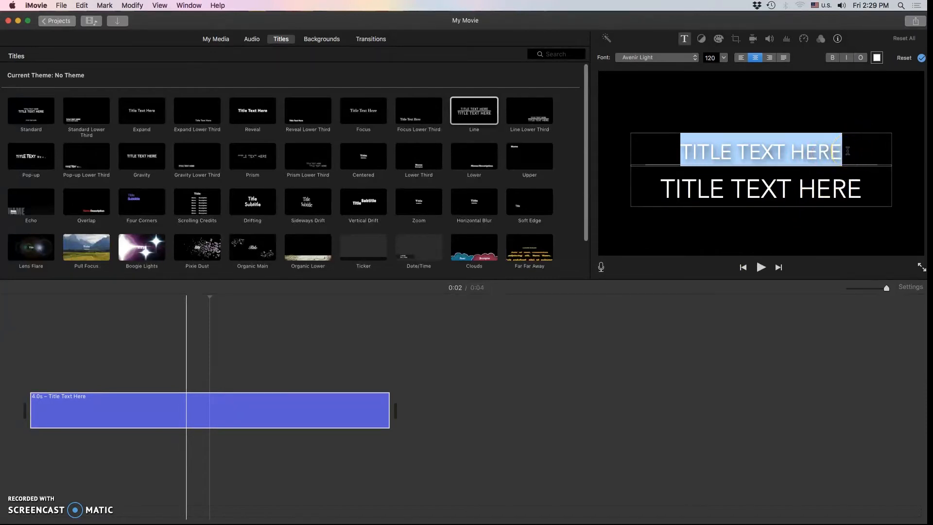
- Replace the title's upper line with the portfolio owner's surname and its lower line with PORTFOLIO
text(BUCHANAN)
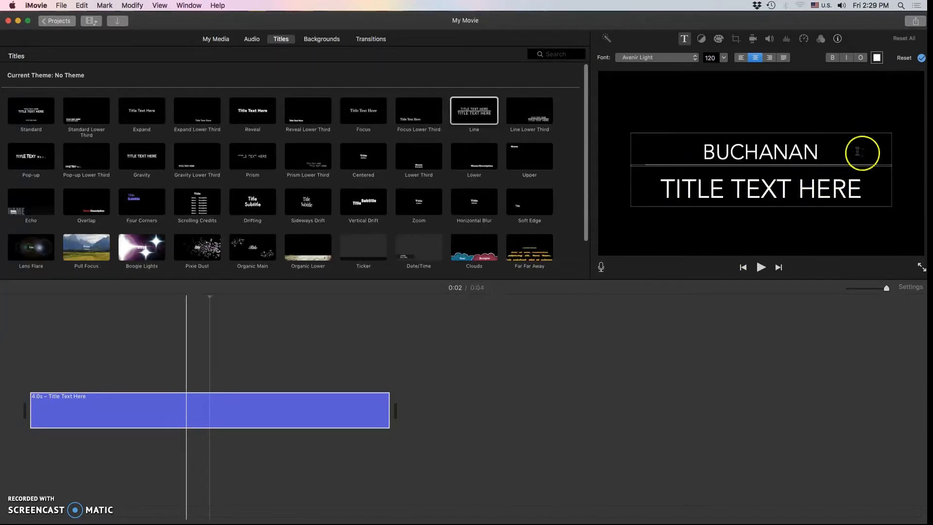
drag(867, 188, 666, 188)
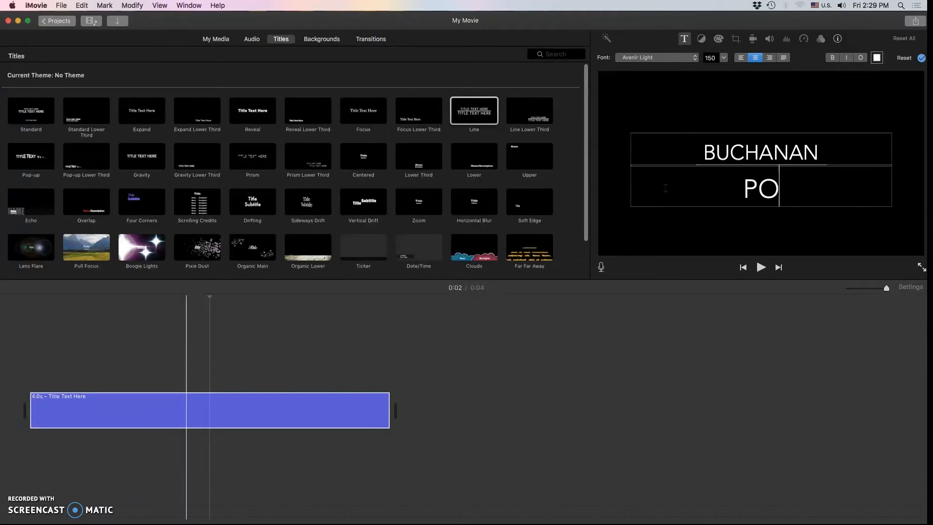
text(TFOLIO)
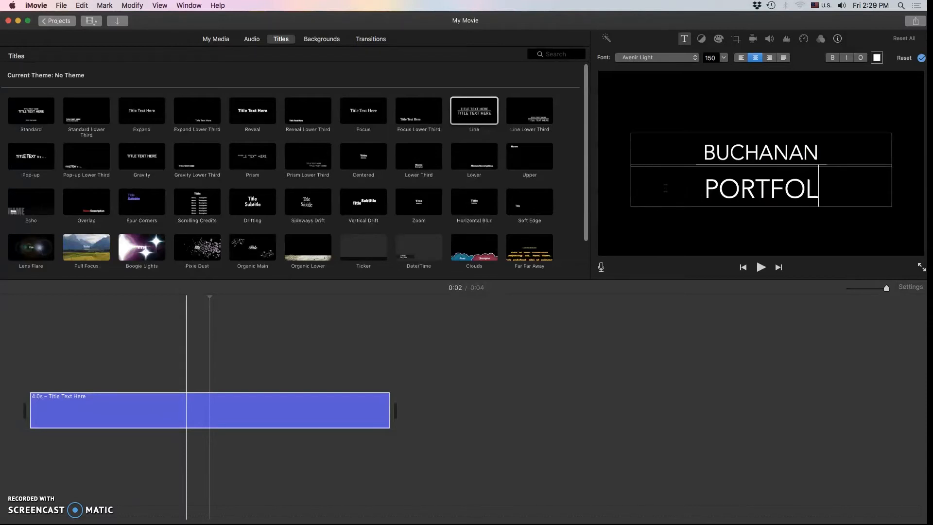
- Set the font size of the title's upper line to 80 and place the playhead at the title's end
click(759, 160)
drag(827, 152, 695, 154)
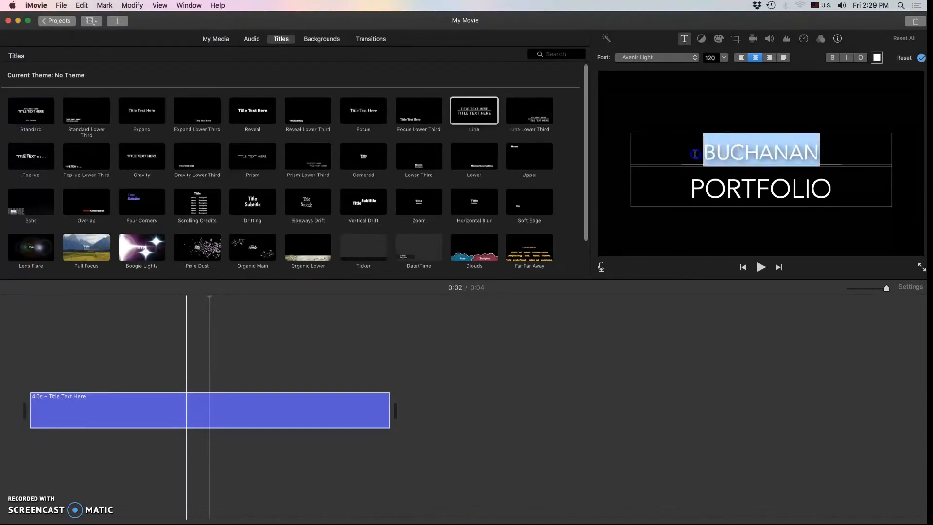
click(723, 58)
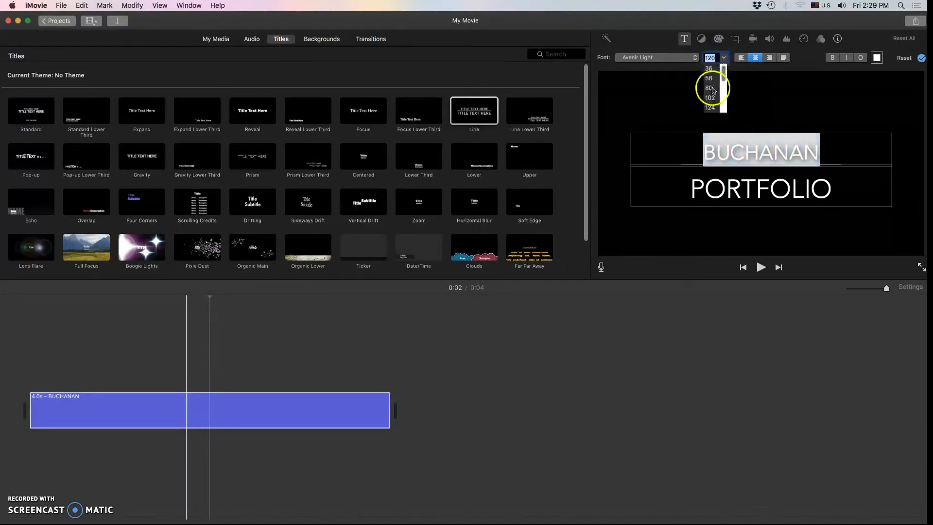
click(710, 87)
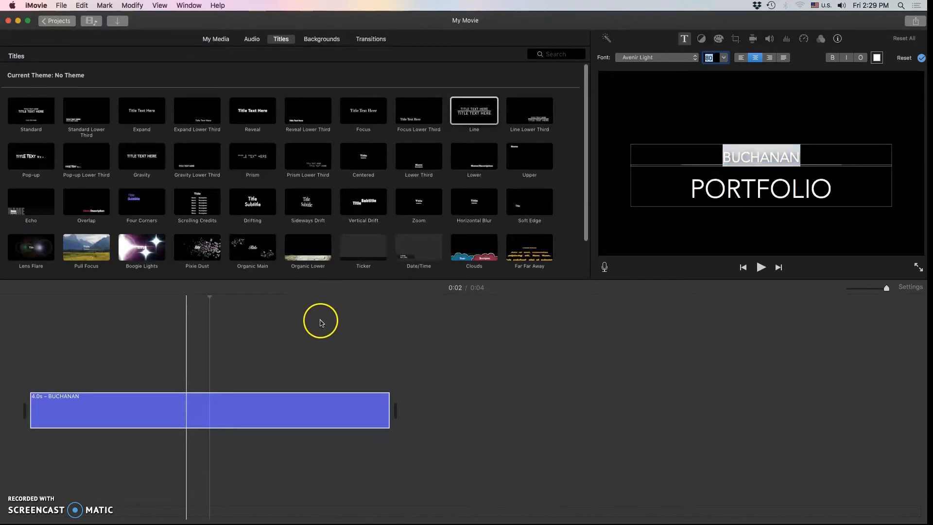
click(282, 348)
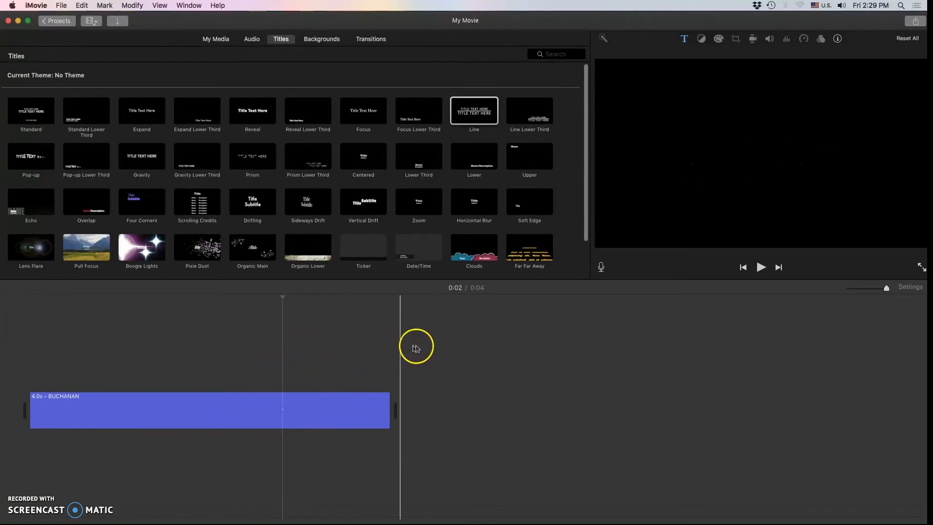
click(416, 348)
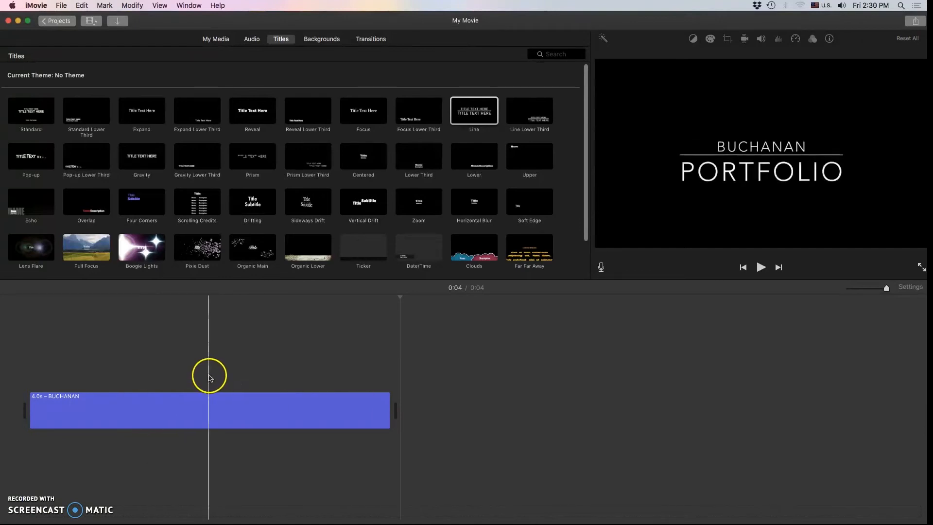
- Add all the imported portfolio photos and the video clip to the timeline directly after the title
click(214, 41)
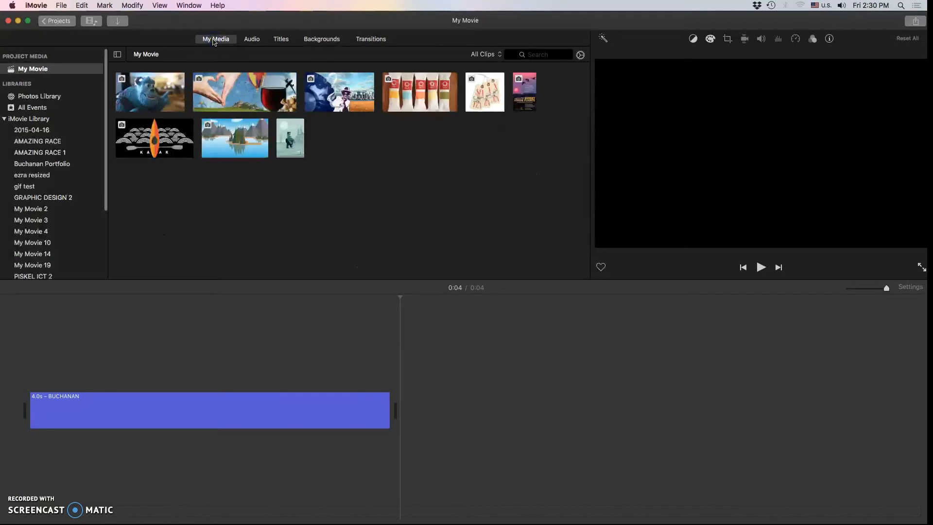
drag(140, 108, 131, 185)
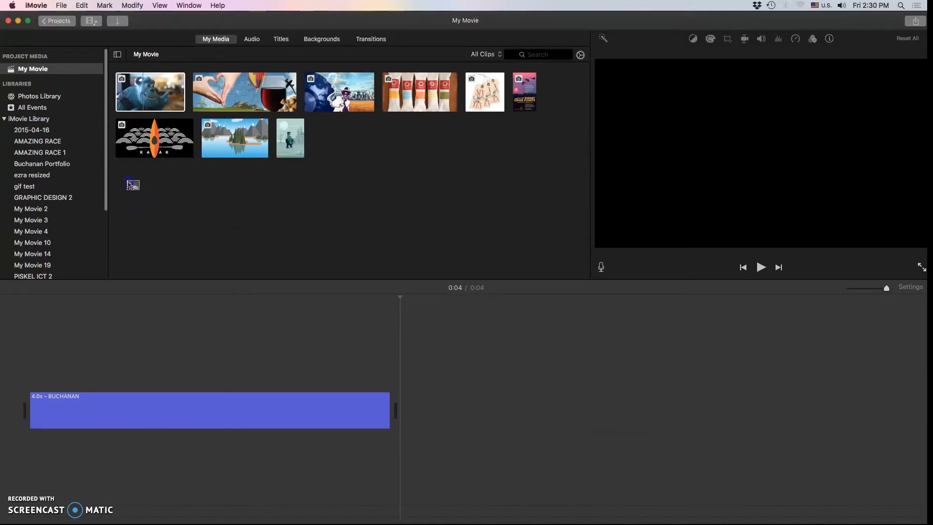
drag(147, 81, 147, 81)
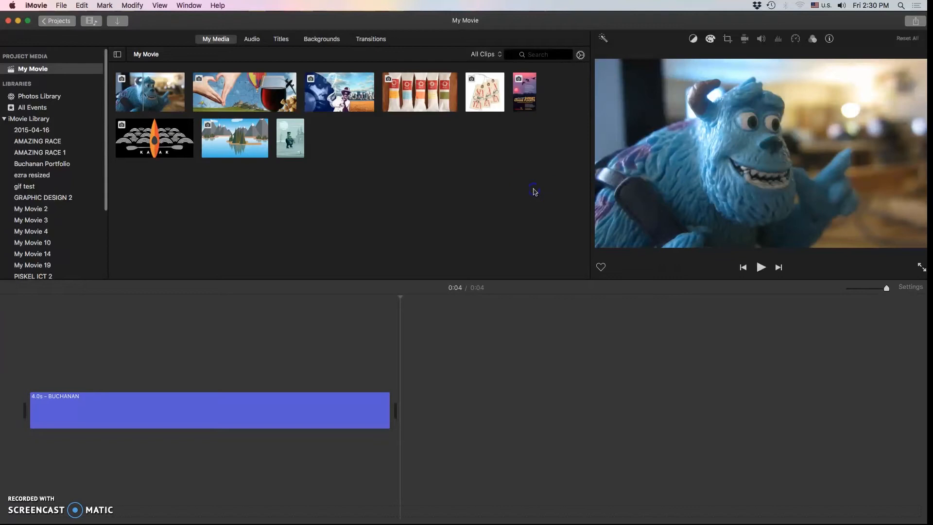
drag(544, 194, 413, 404)
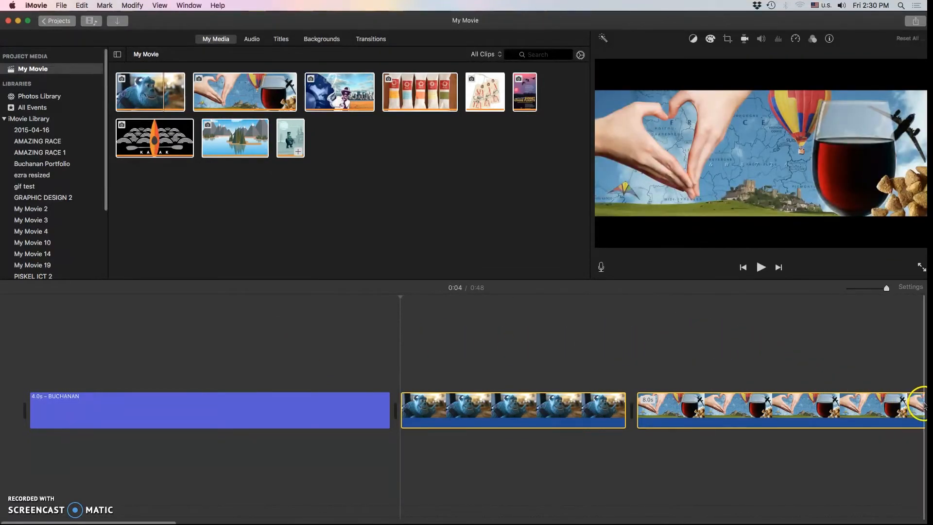
click(664, 456)
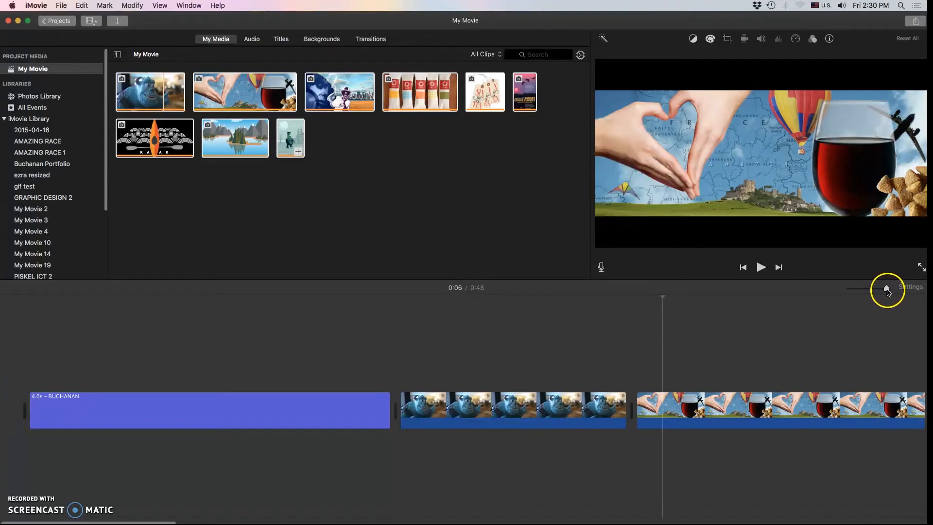
- Move the hands-and-wine collage clip in the timeline to sit between the Sunset Goose Flights poster and the kayak artwork
drag(887, 290, 871, 292)
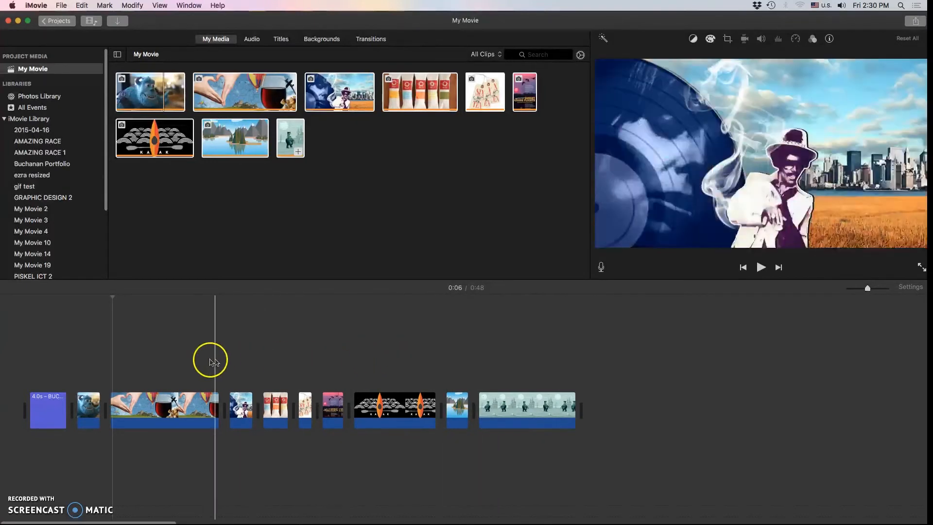
click(281, 354)
click(199, 408)
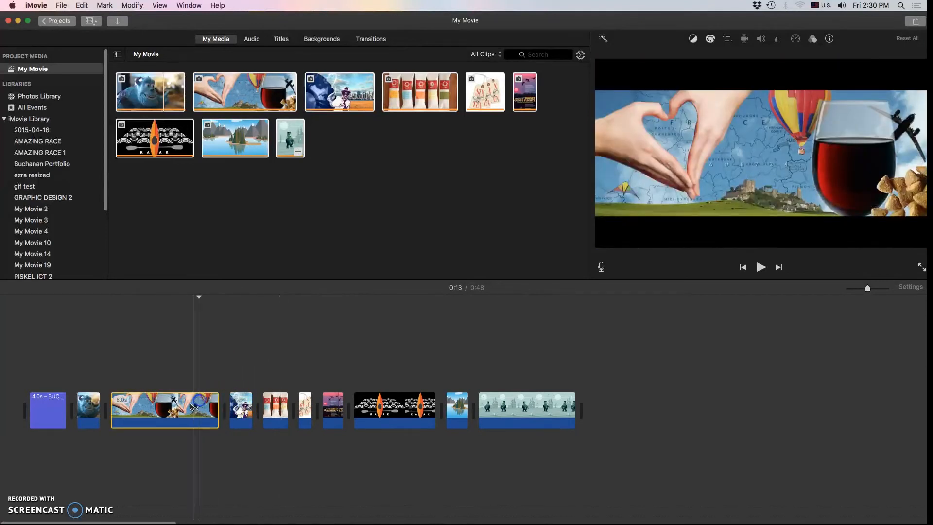
click(151, 415)
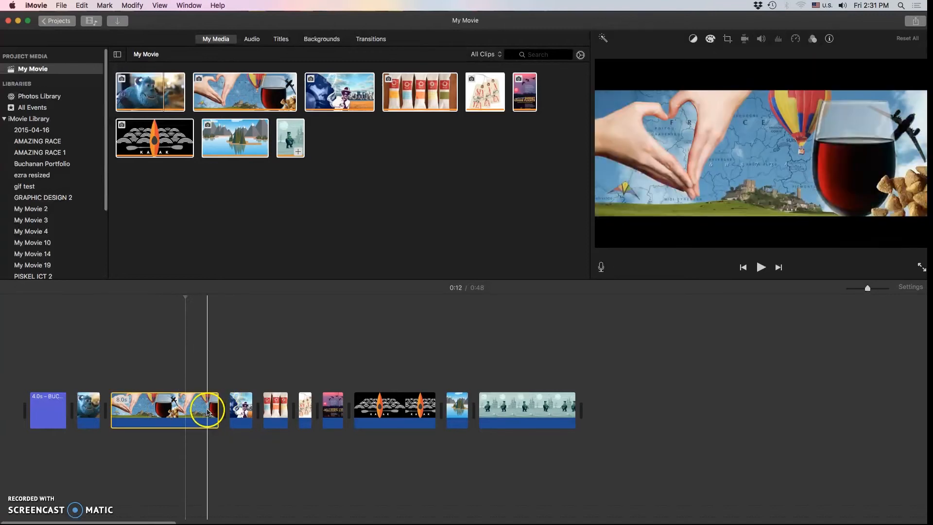
drag(208, 411, 241, 411)
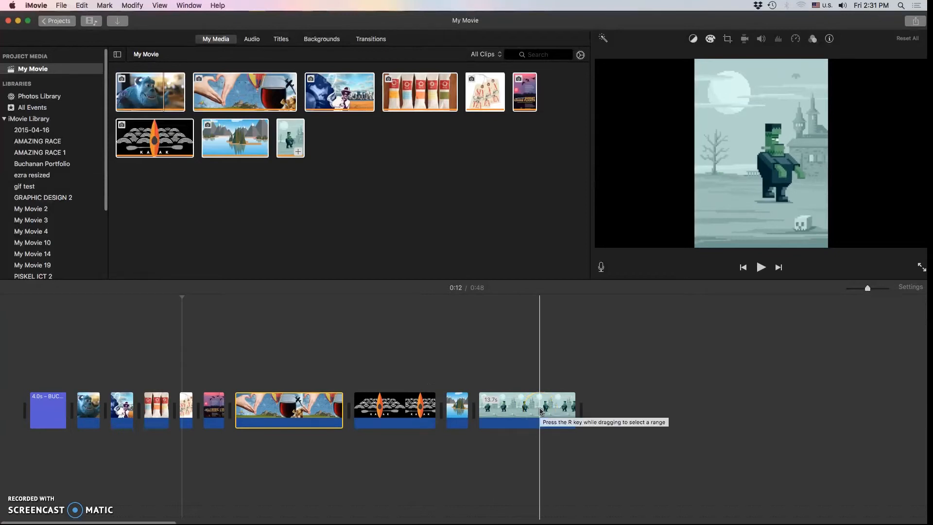
- Shorten the Frankenstein video clip at the end of the timeline by trimming about 3 seconds off its end
click(525, 409)
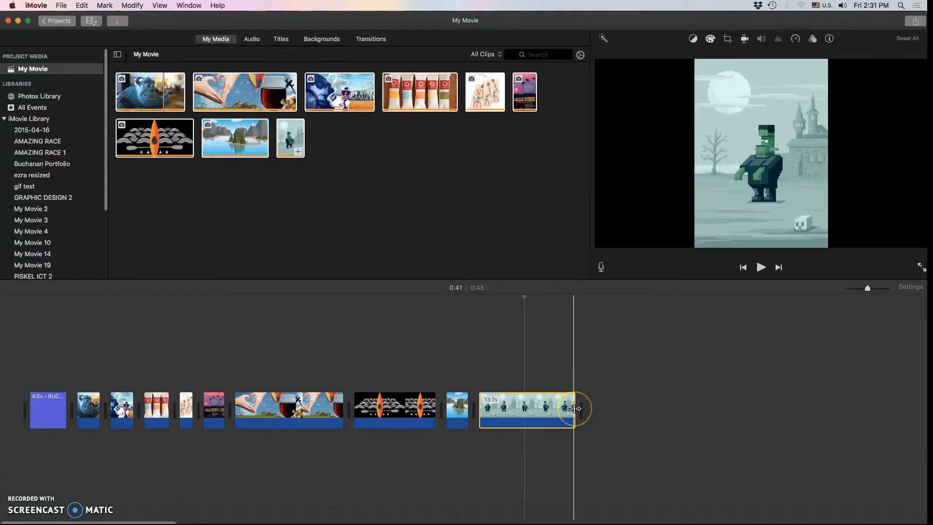
drag(575, 409, 551, 409)
click(453, 350)
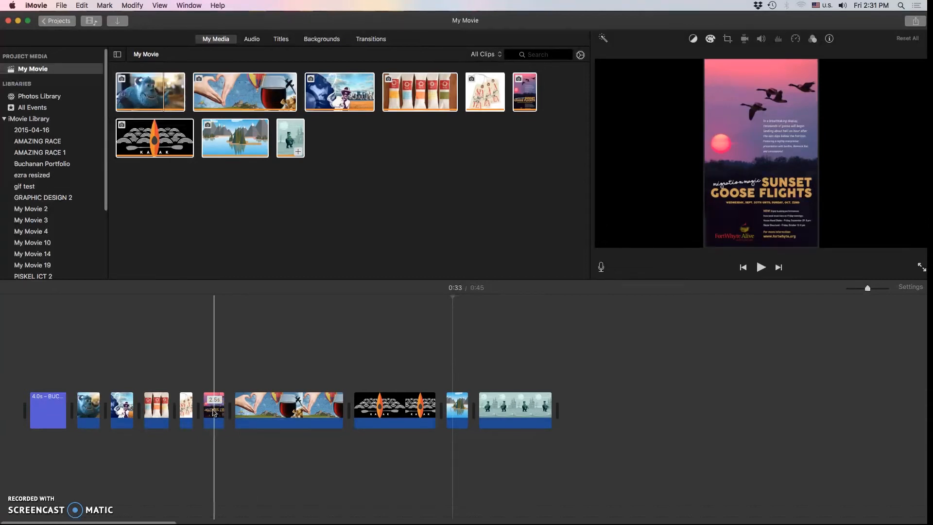
- Shorten the kayak artwork clip by roughly half by trimming its end in the timeline
click(187, 408)
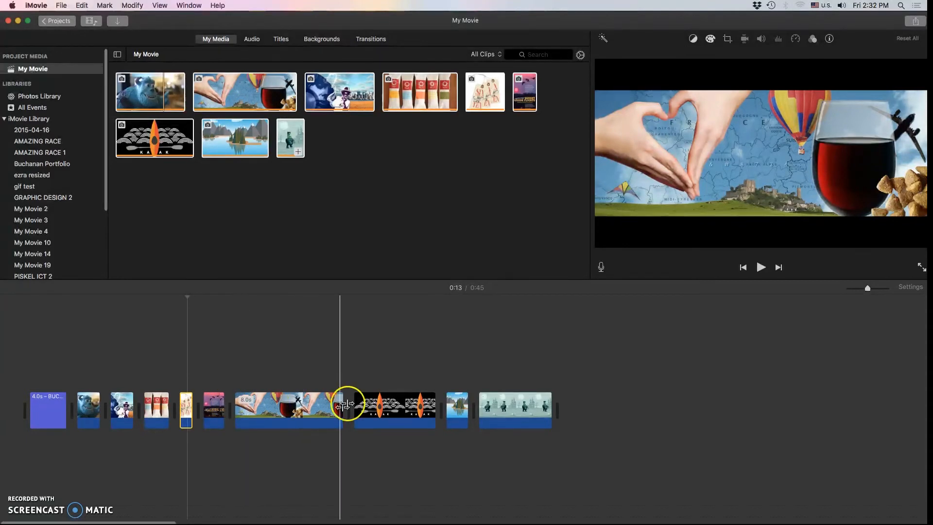
click(409, 401)
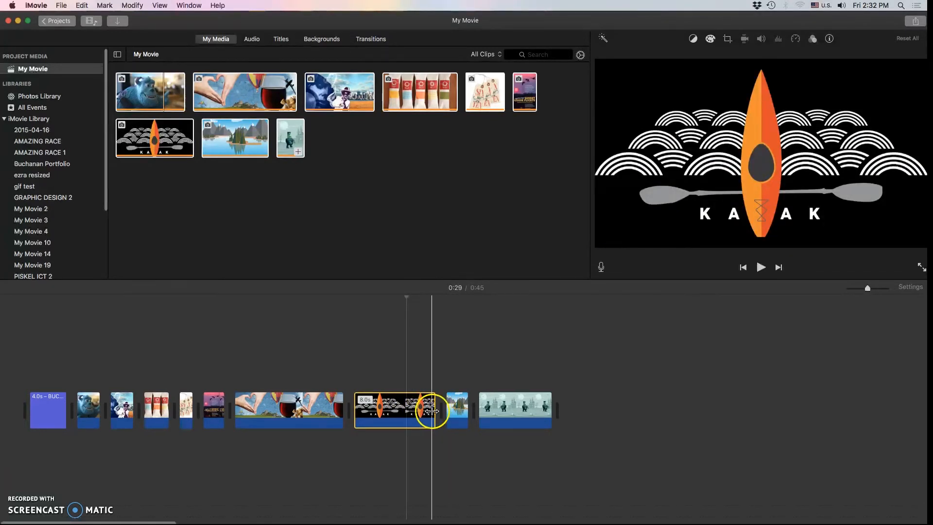
drag(434, 410, 389, 411)
click(371, 389)
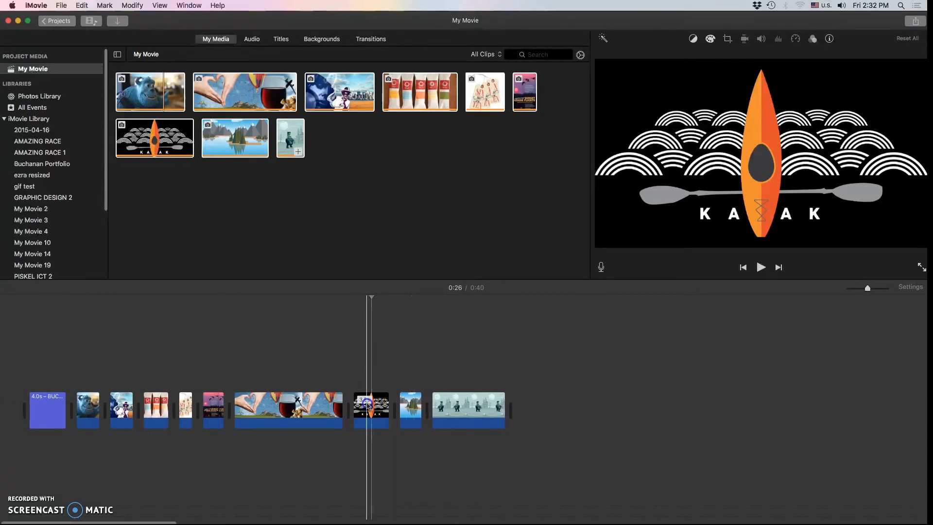
- Set the durations of the kayak artwork clip and the hands-and-wine collage clip to 2.5 seconds each
click(374, 417)
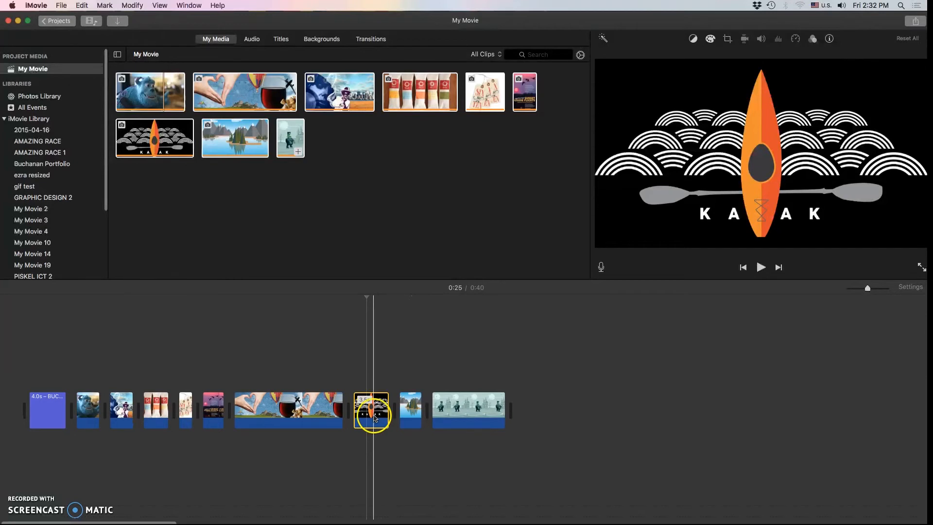
click(830, 40)
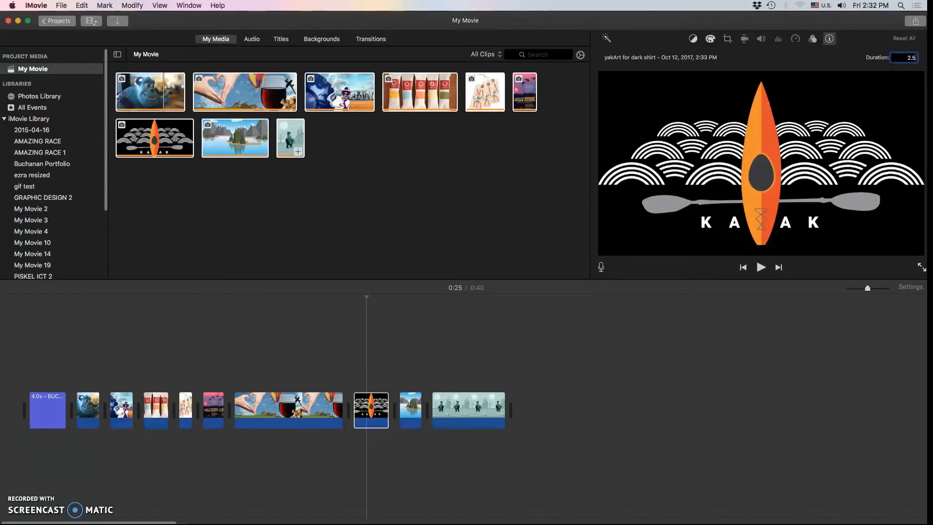
key(Return)
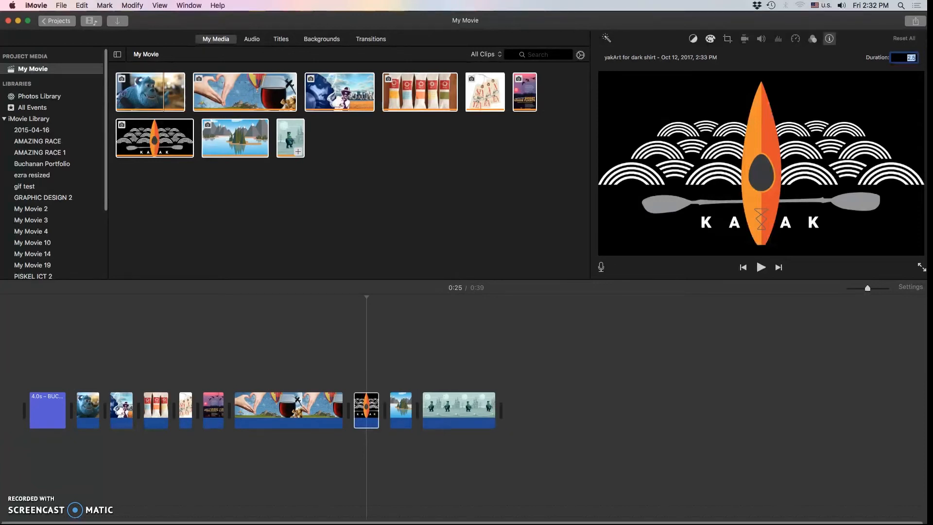
click(305, 410)
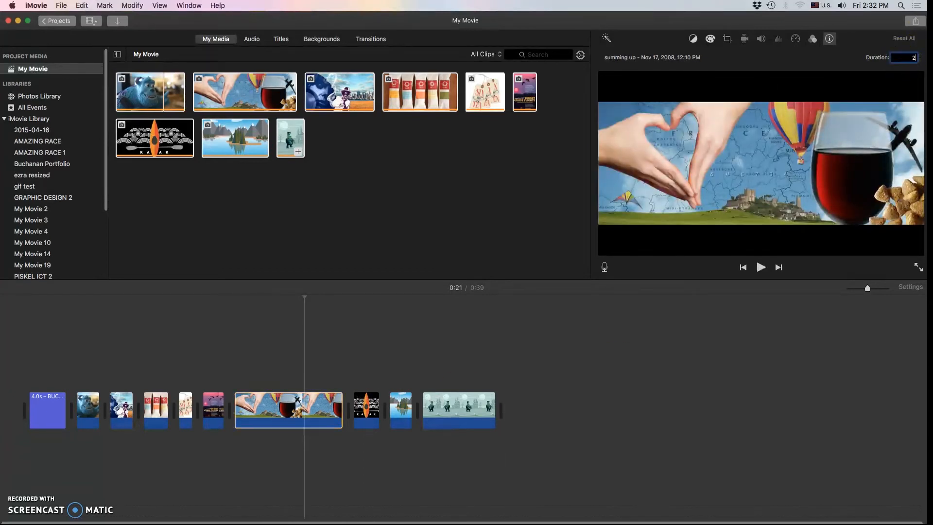
key(Return)
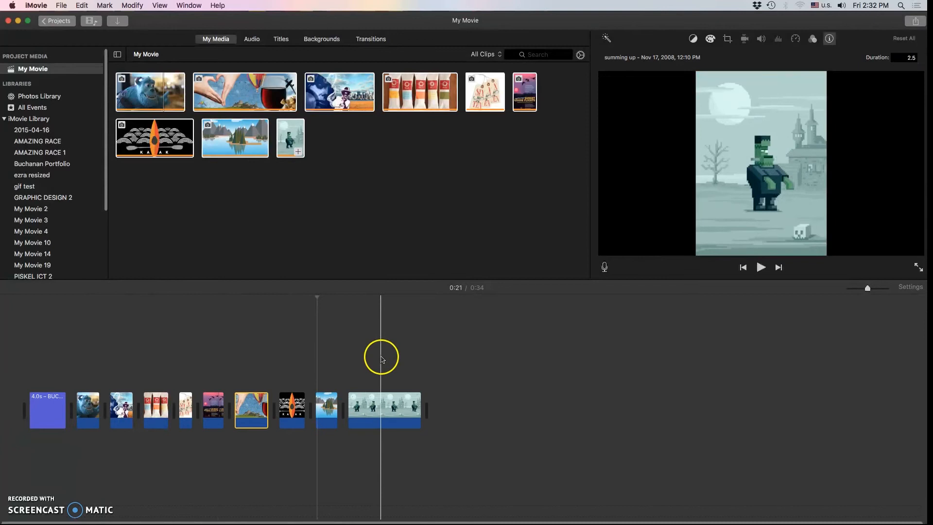
- Play the whole movie from the beginning of the title to review the clip order and timing
click(31, 339)
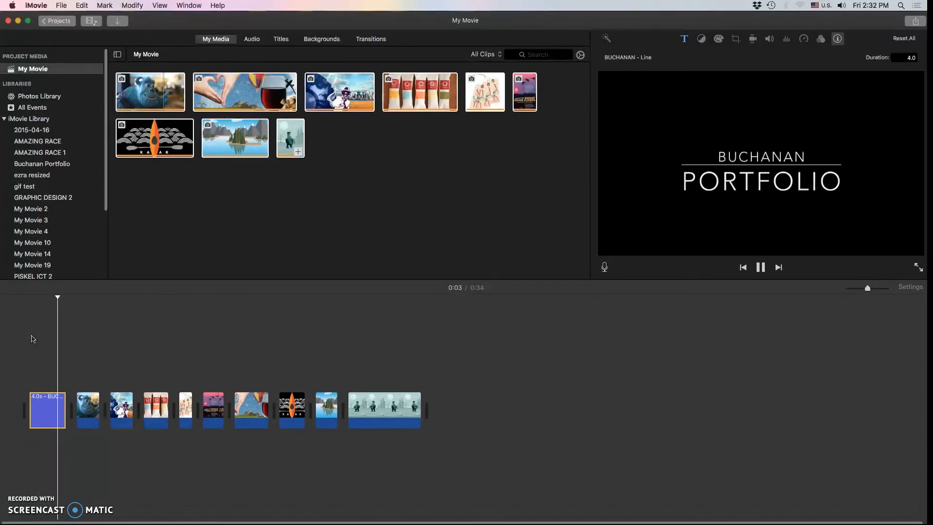
click(57, 335)
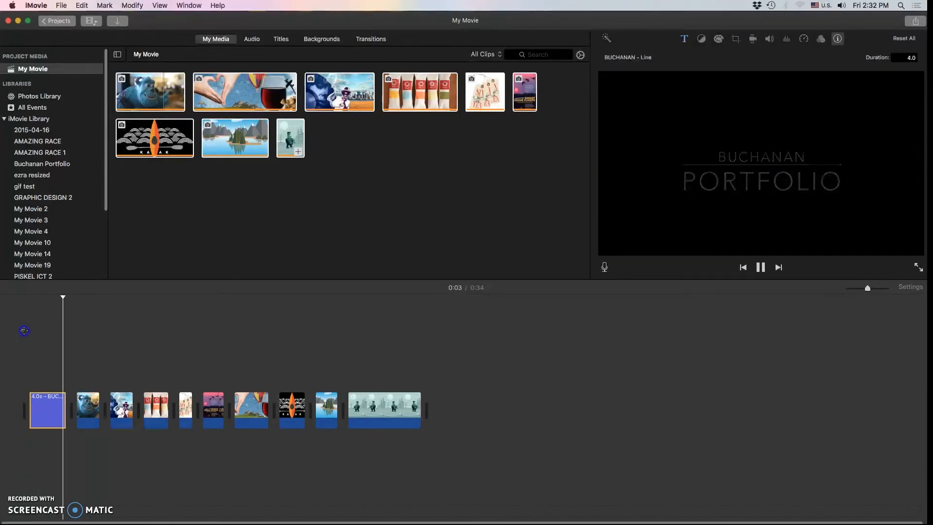
click(28, 319)
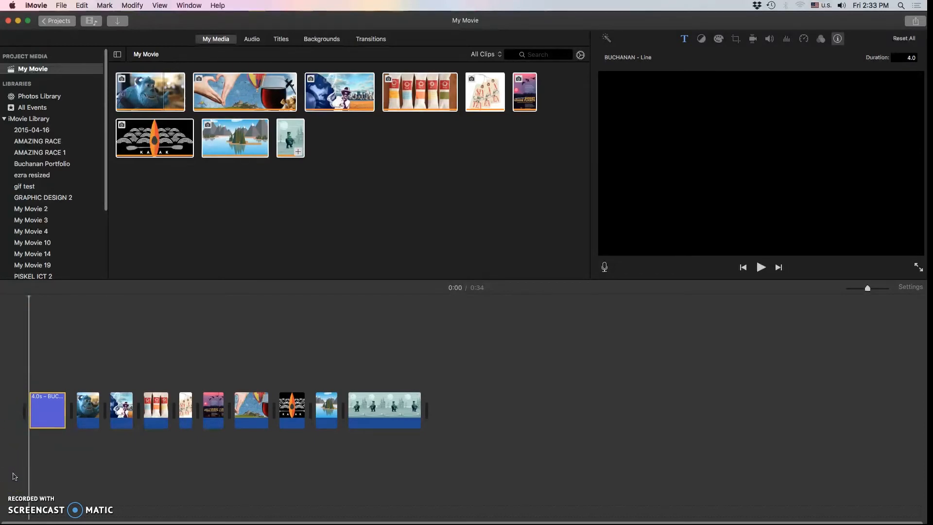
key(space)
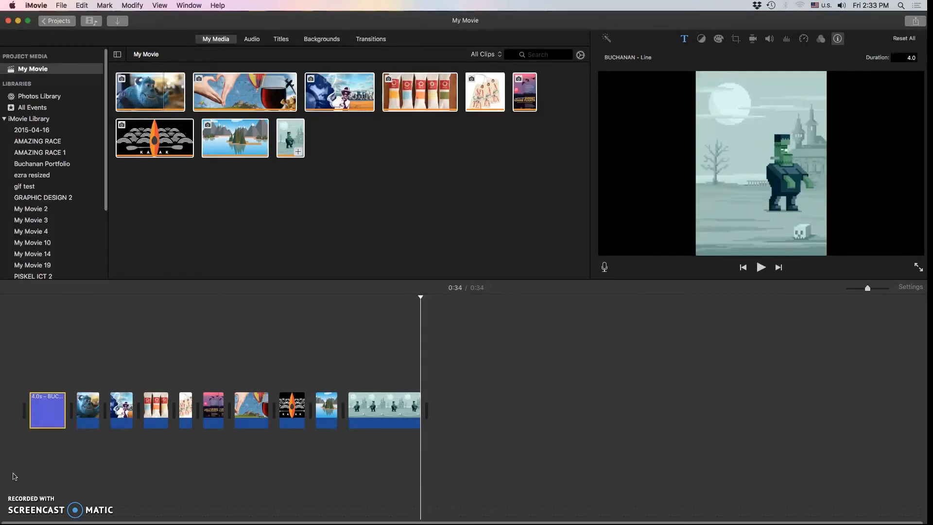
click(14, 474)
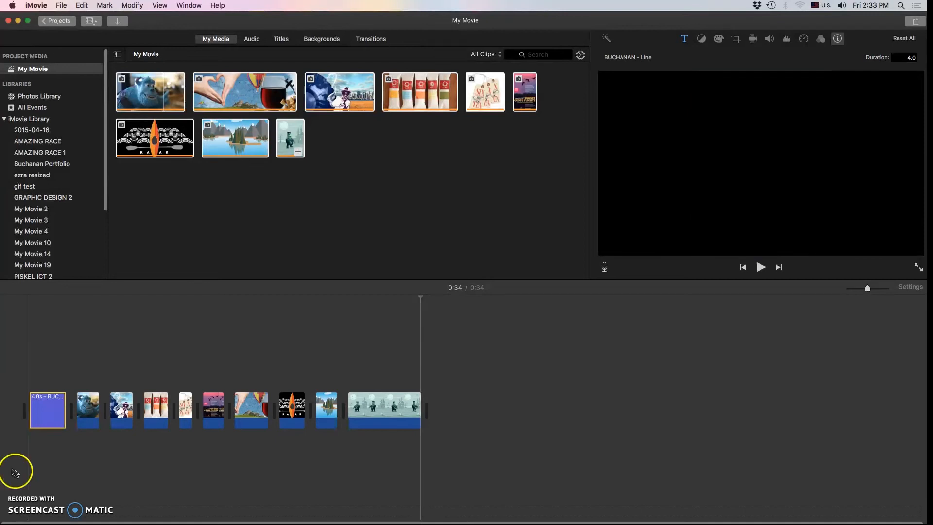
click(197, 385)
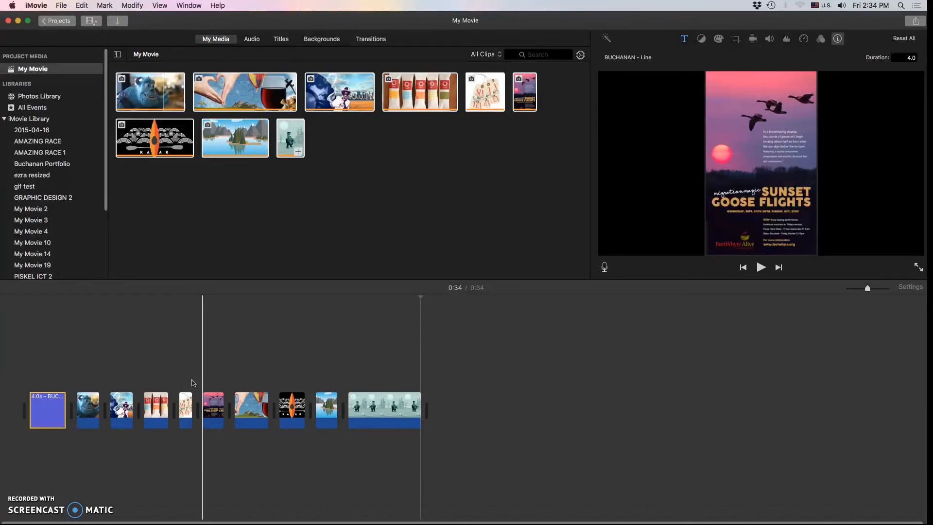
- Start sharing the movie as a file and keep the export resolution at 540p 60
click(62, 5)
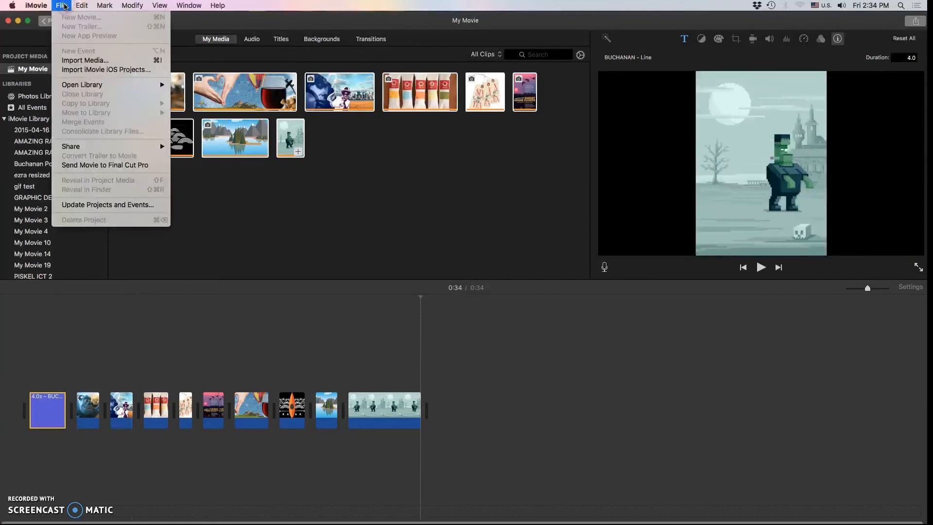
click(111, 147)
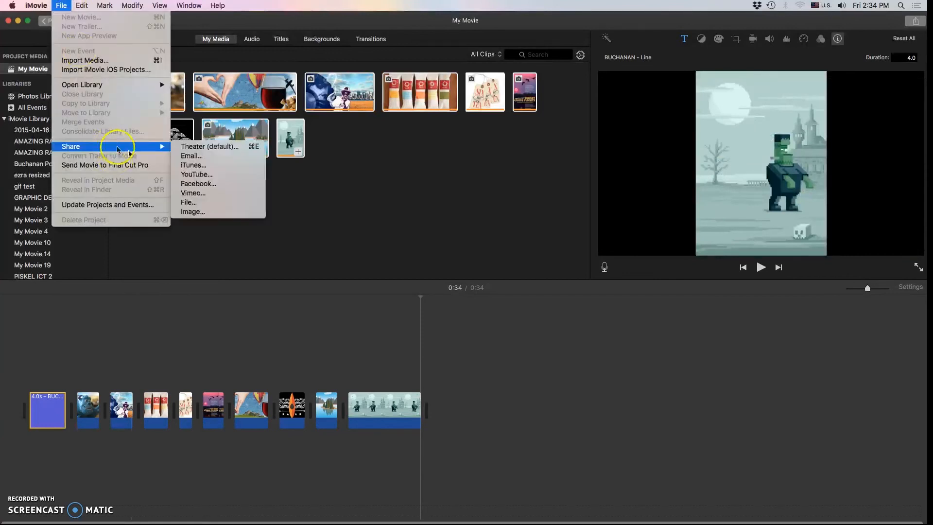
click(204, 158)
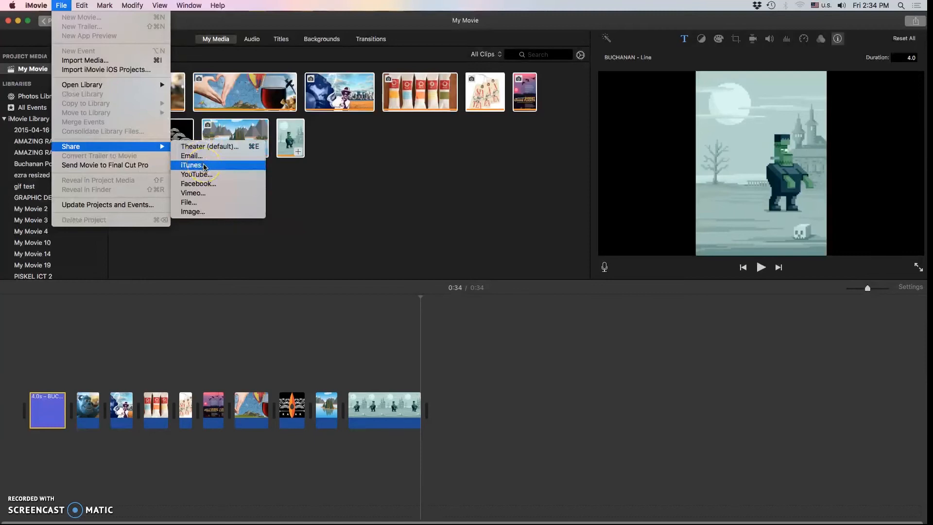
click(211, 178)
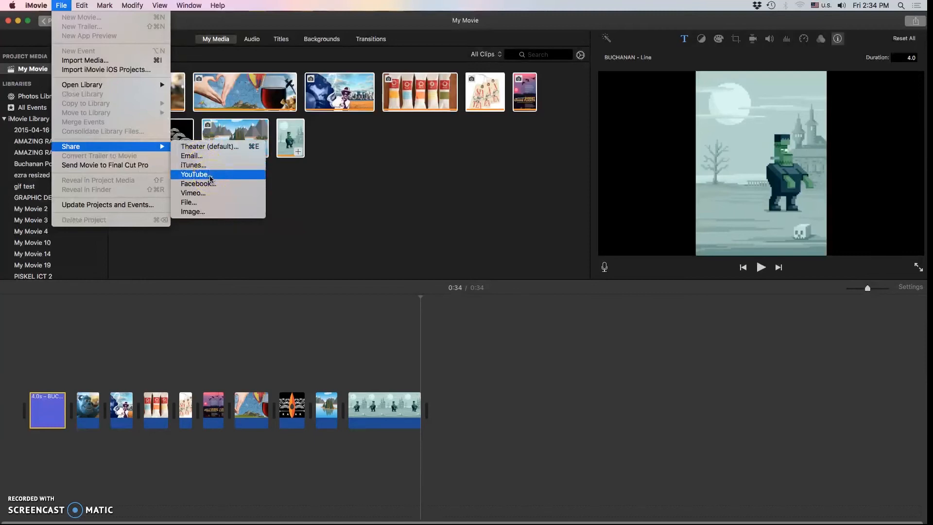
click(188, 205)
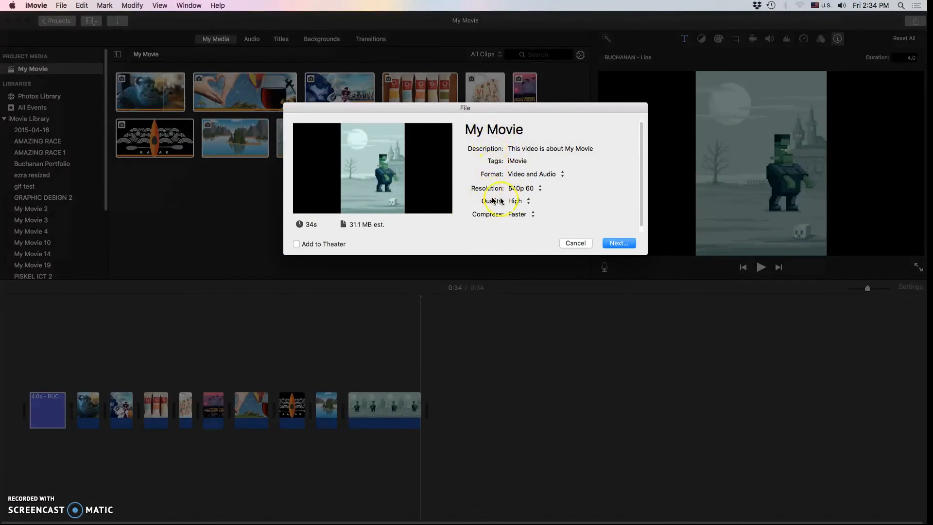
click(530, 189)
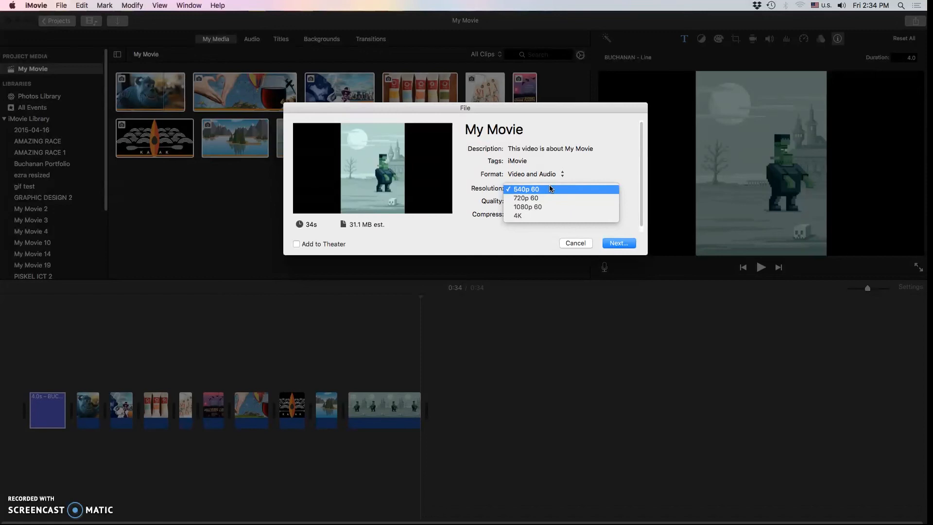
click(545, 207)
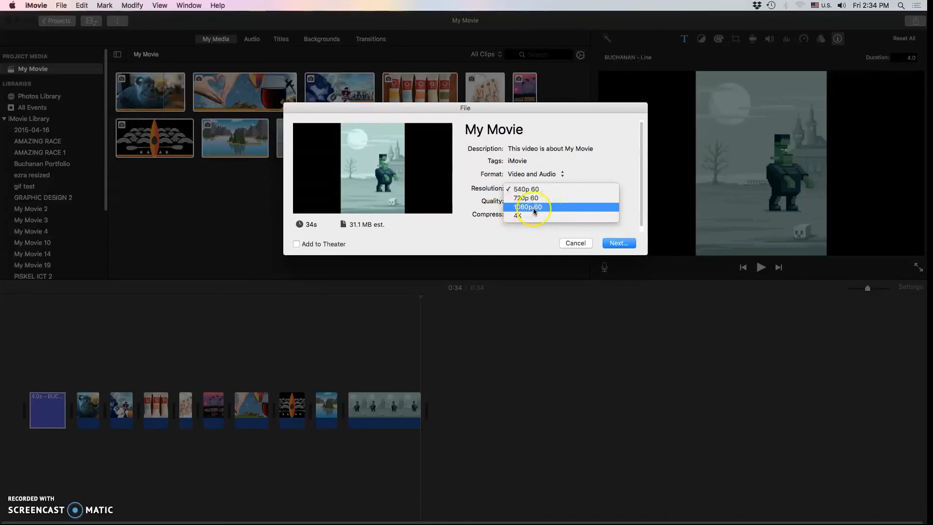
click(534, 190)
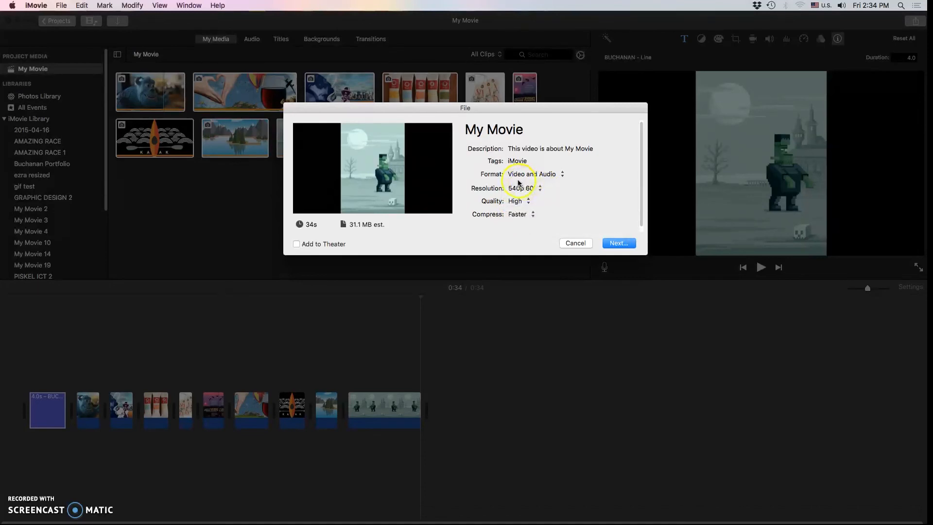
- Save the exported movie in the PORTFOLIO folder, naming it with the owner's surname followed by _Portfolio
click(619, 243)
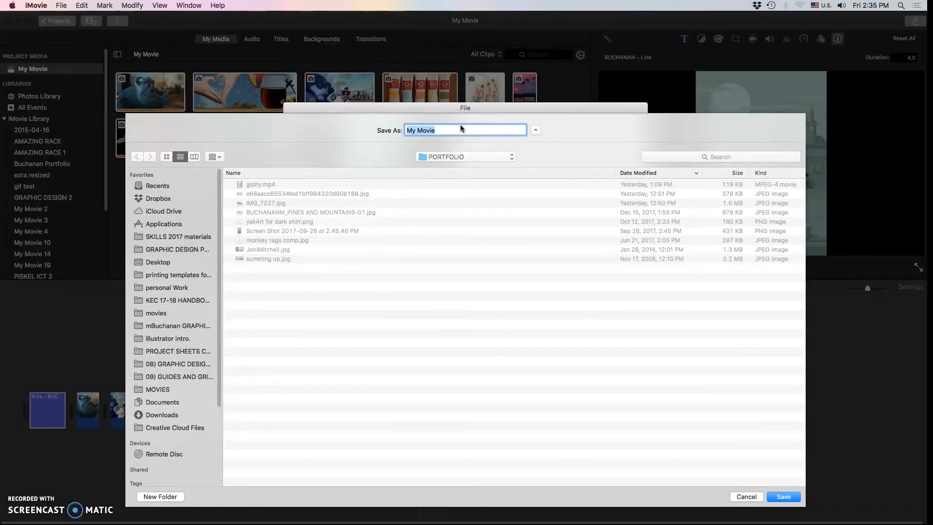
text(Buchanan_Portfolio)
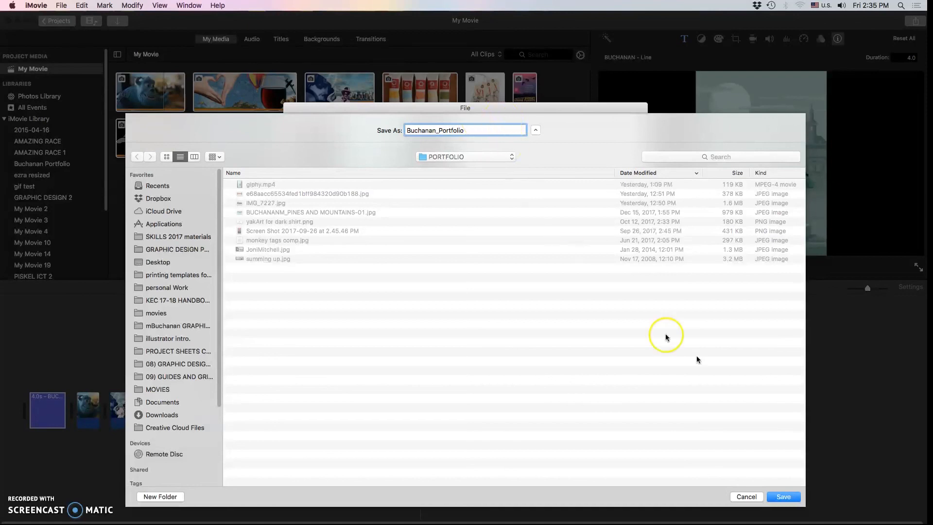
click(780, 496)
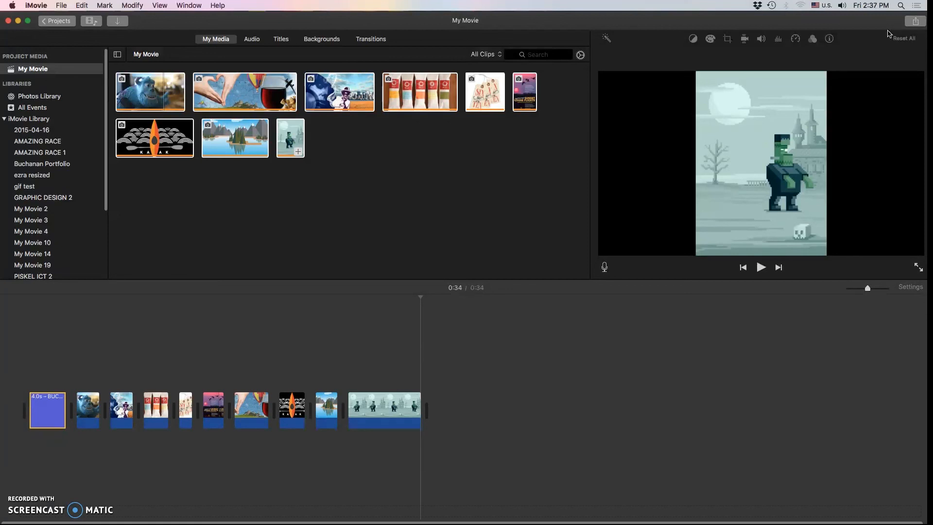
- Hide iMovie and bring the PORTFOLIO folder window to the front in Finder, shifting it slightly across the desktop
click(888, 38)
click(36, 5)
click(43, 79)
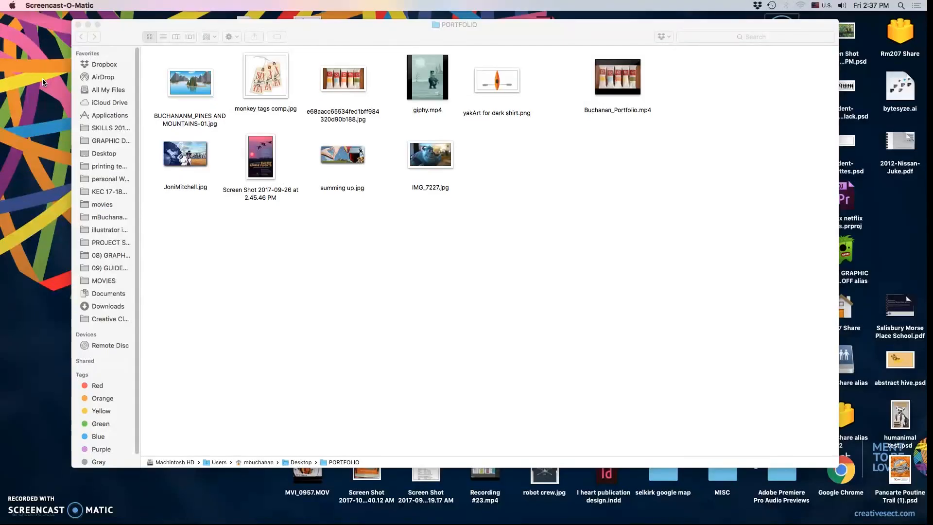
click(307, 254)
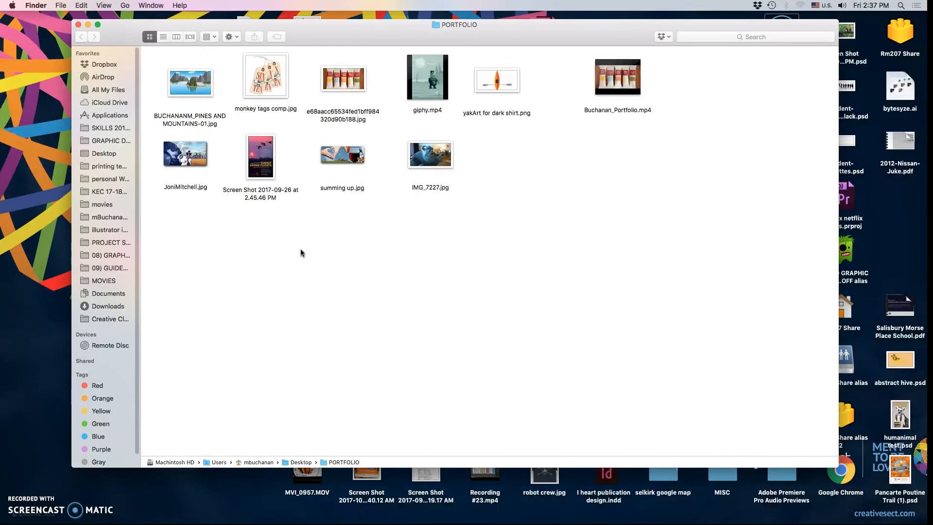
click(554, 35)
drag(554, 35, 514, 33)
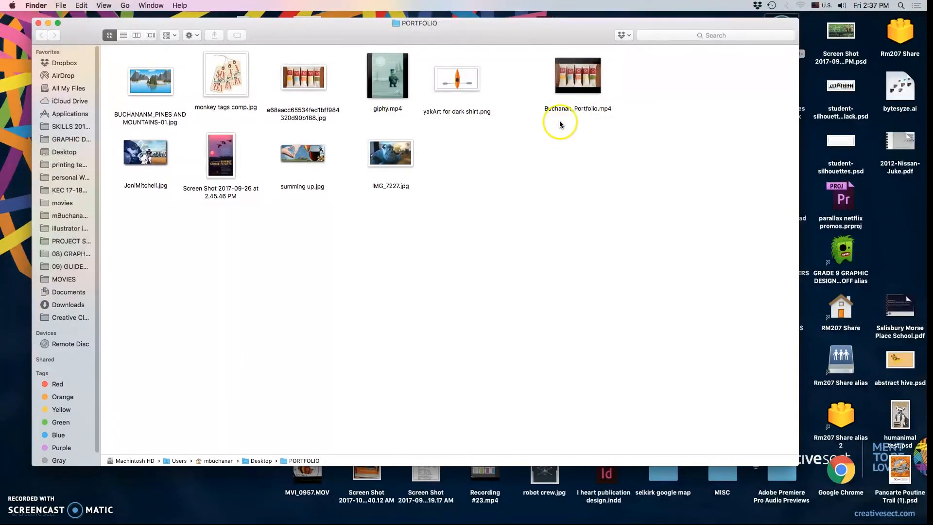
- Select the exported portfolio MP4 in the PORTFOLIO folder and open a Quick Look preview of it
click(576, 88)
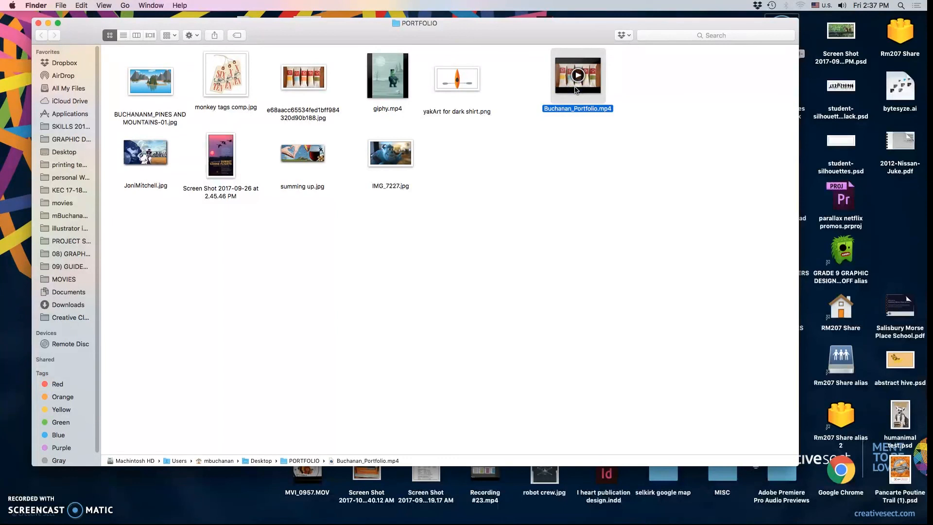
click(636, 82)
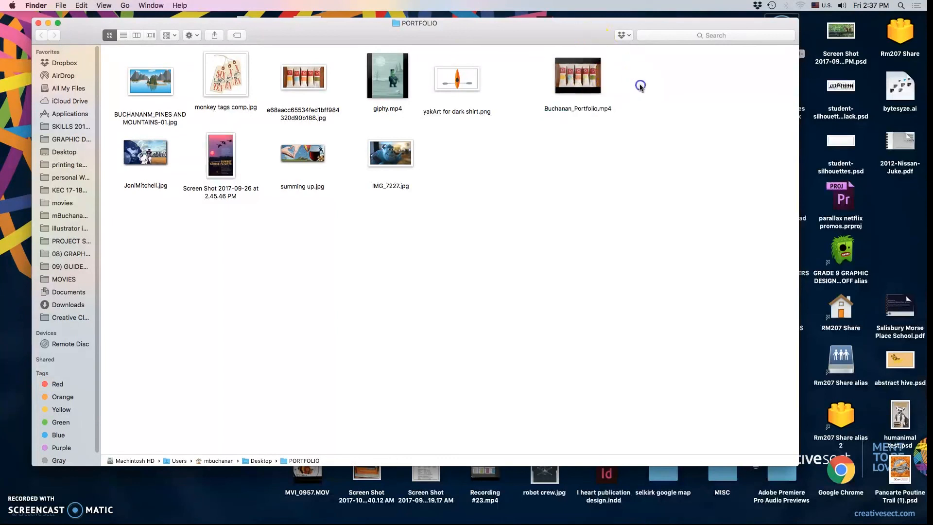
click(592, 70)
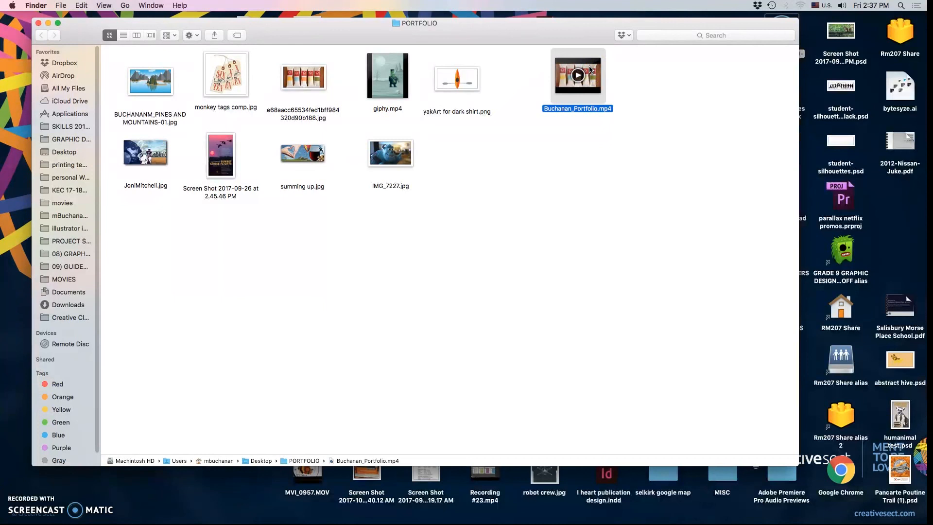
key(space)
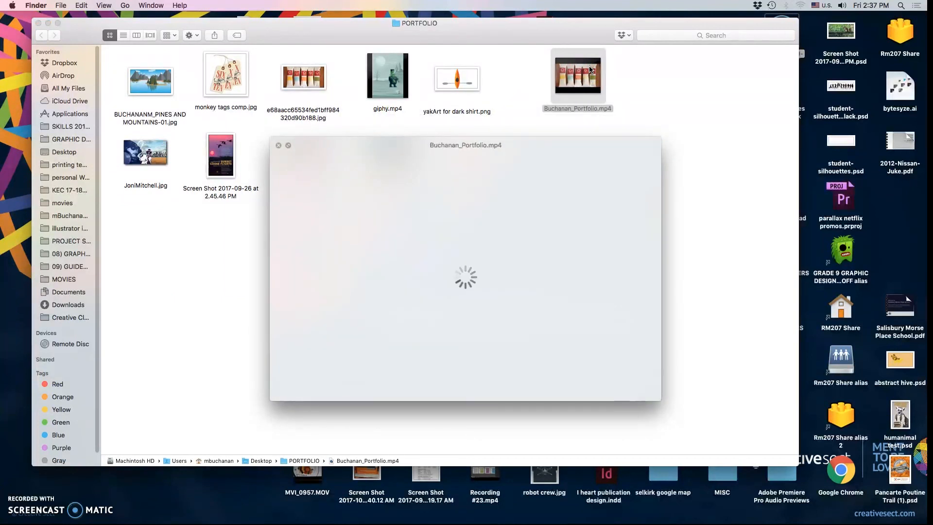